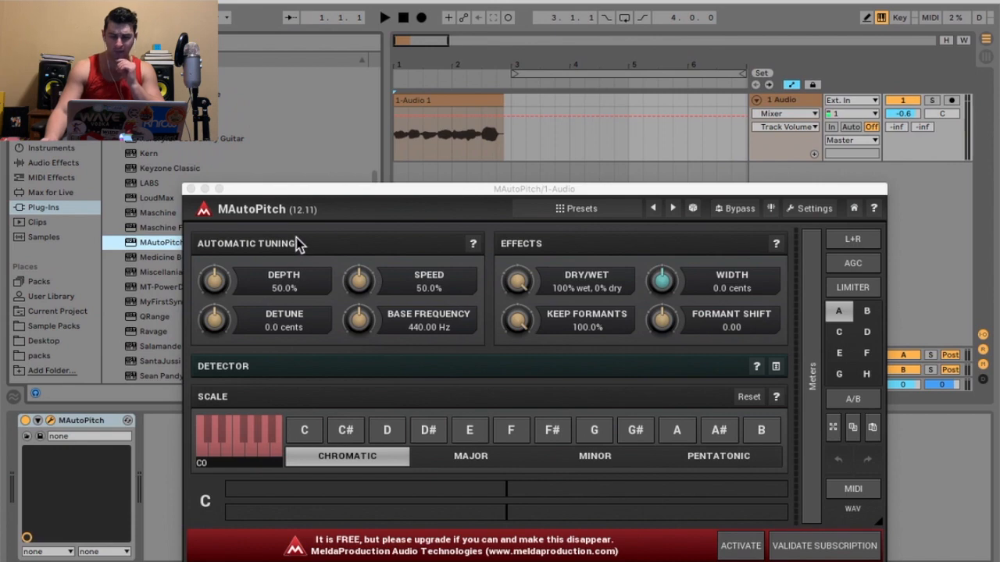
- Close the MAutoPitch window and switch the plug-in off on the 1 Audio track
left_click(290, 195)
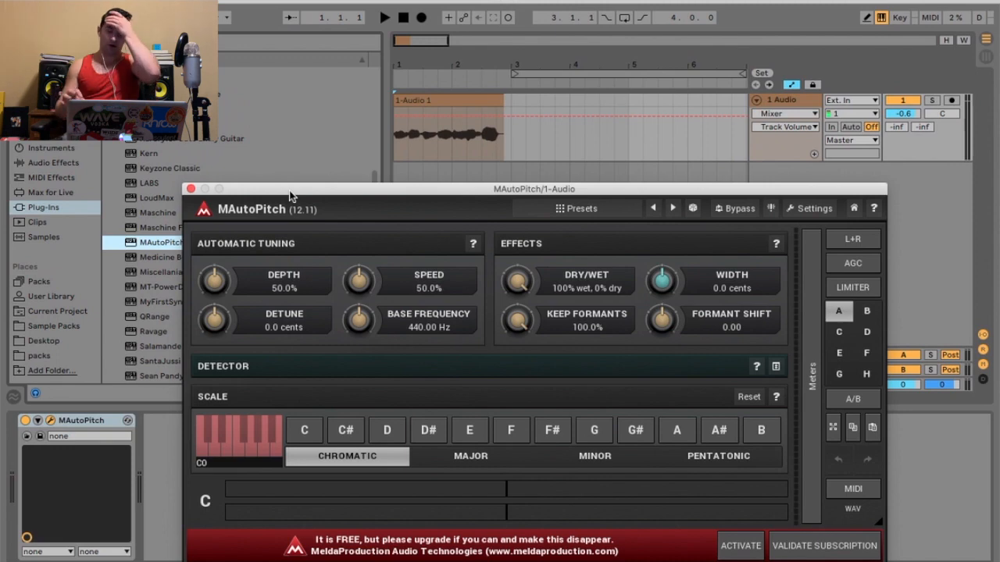
left_click(190, 189)
left_click(26, 421)
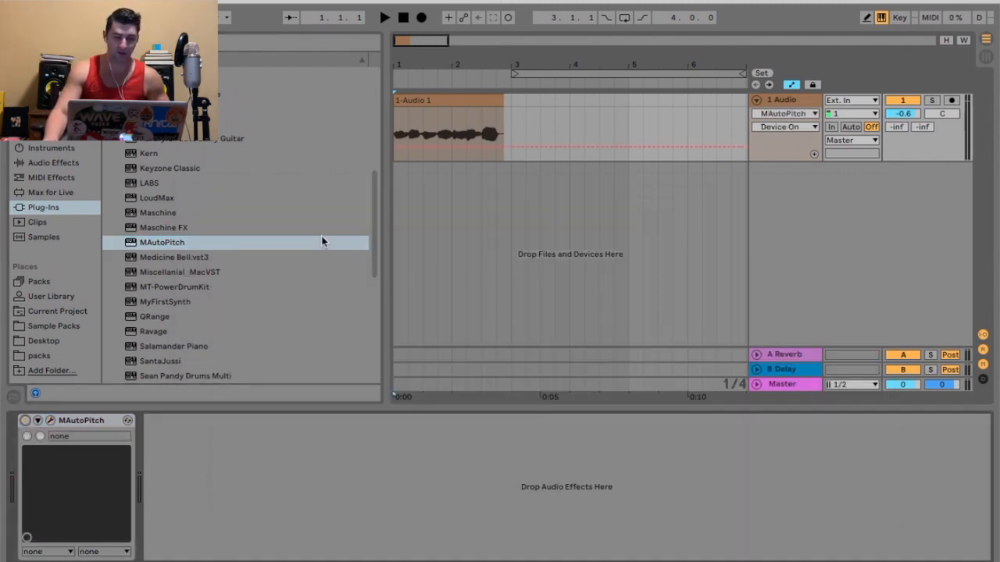
- Play the unprocessed vocal clip and raise the 1 Audio track volume to 3.8 dB
left_click_drag(491, 58, 588, 59)
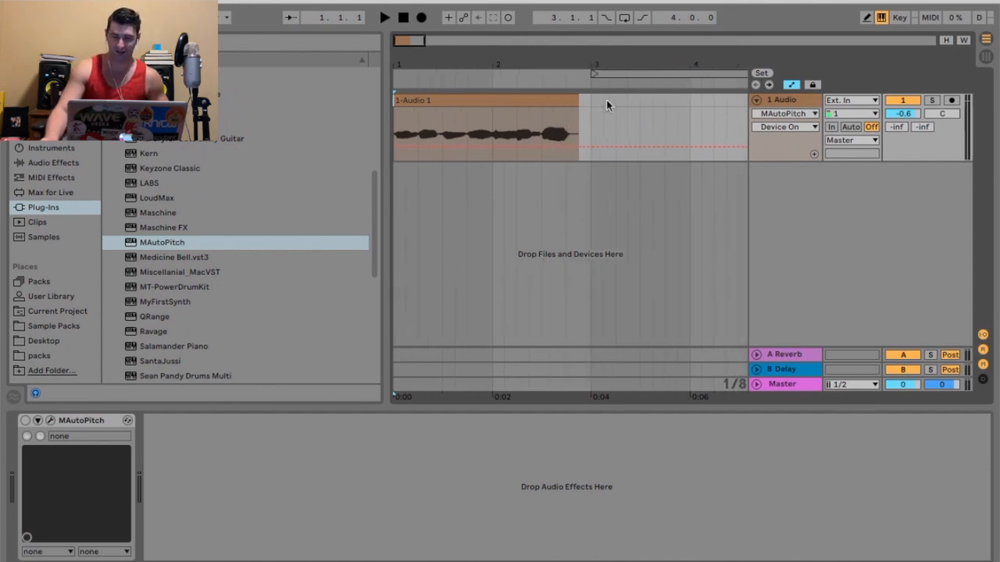
left_click(384, 17)
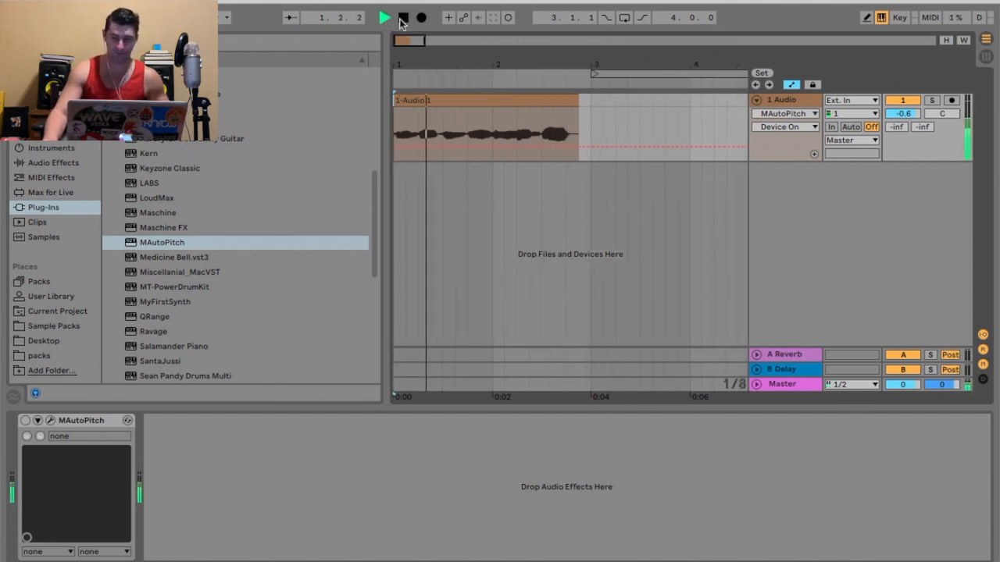
left_click_drag(909, 115, 909, 101)
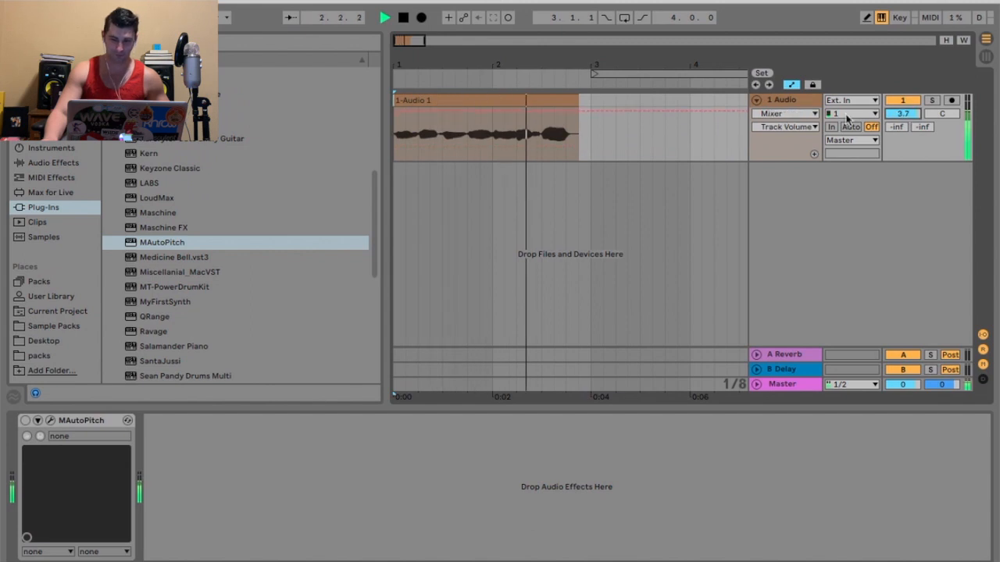
key("space")
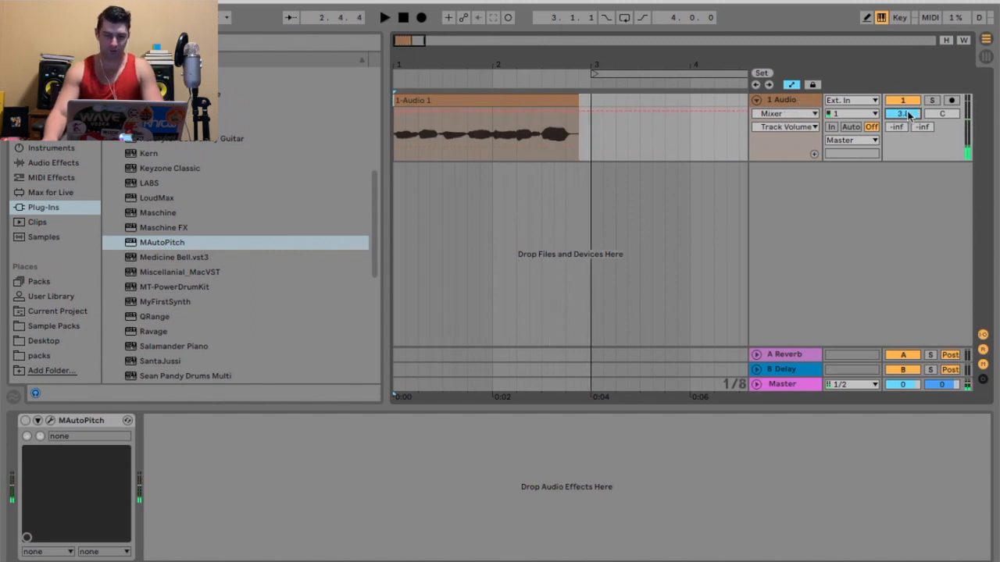
- Open the 1-Audio 1 clip's sample settings and change its warp mode to Pro
double_click(469, 103)
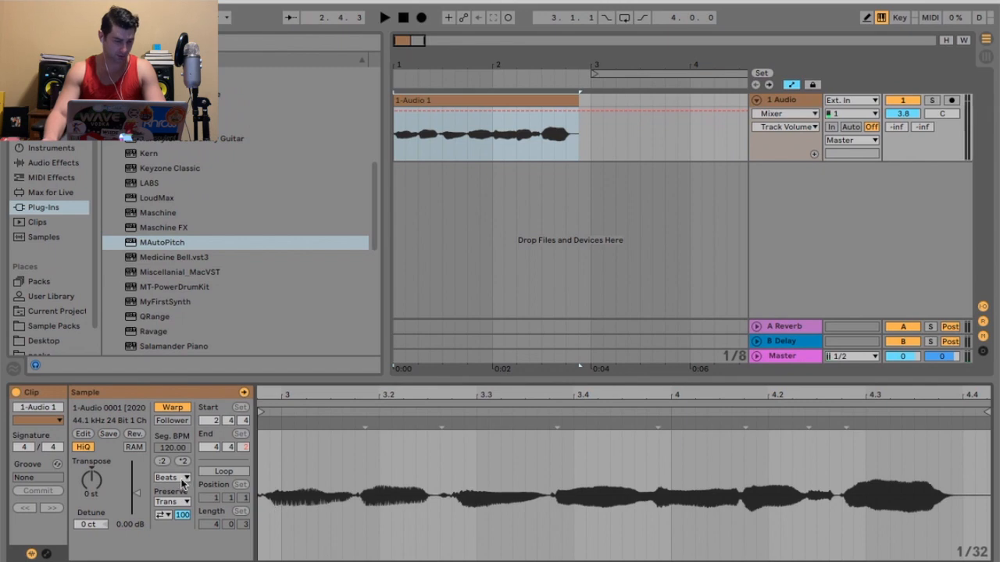
left_click(183, 478)
left_click(191, 547)
- Raise the clip gain to 7.13 dB and reset the track volume to 0 dB, checking the level during playback
left_click_drag(131, 500, 136, 492)
double_click(898, 118)
key("space")
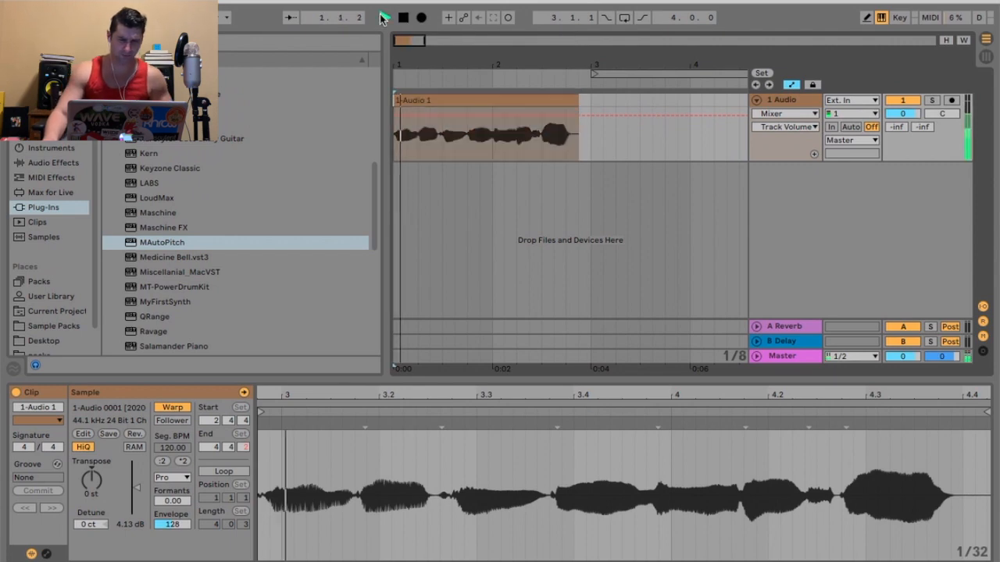
left_click_drag(136, 491, 133, 487)
key("space")
left_click(403, 19)
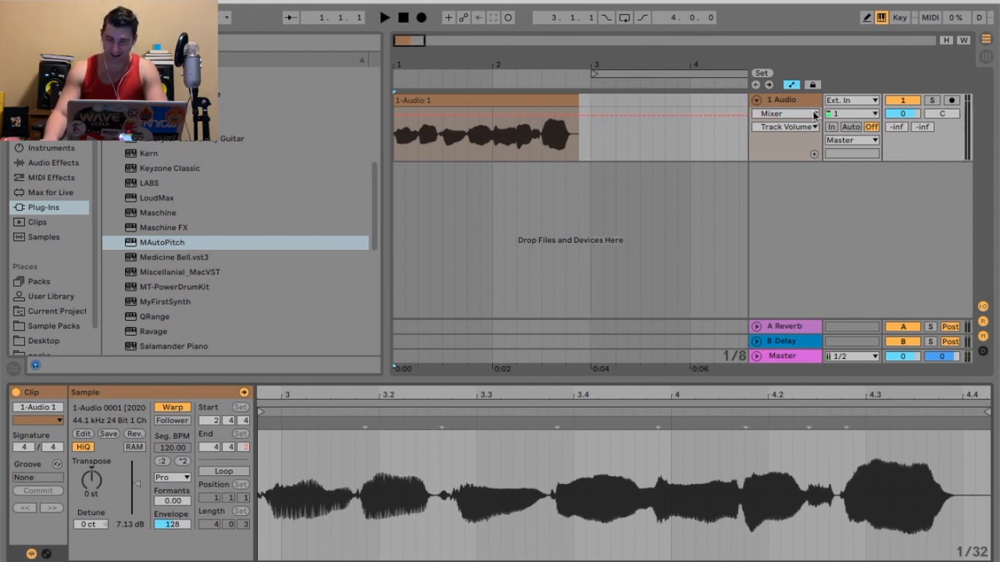
- Return to the track's devices, reopen the MAutoPitch window and switch the plug-in back on
key("shift+Tab")
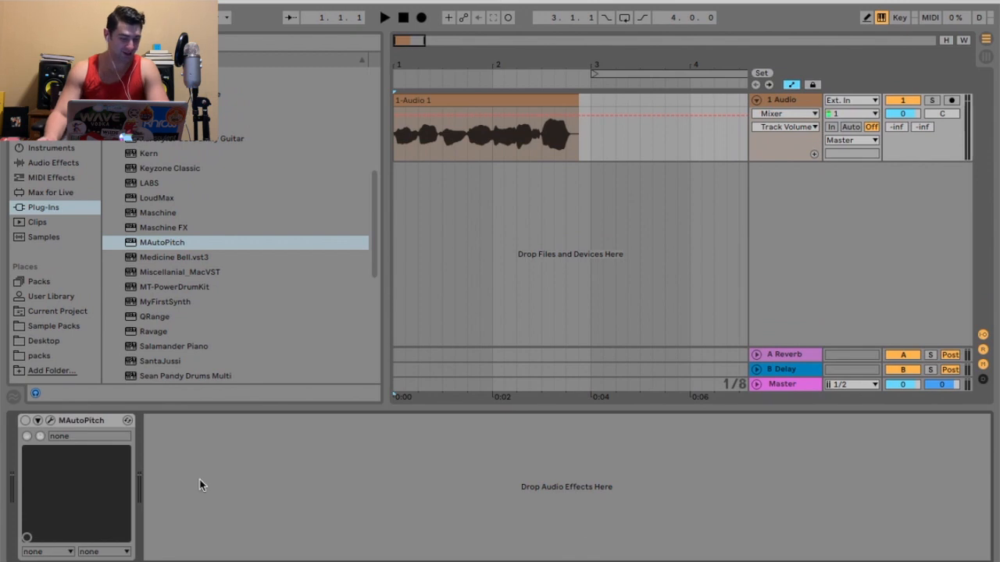
left_click(49, 421)
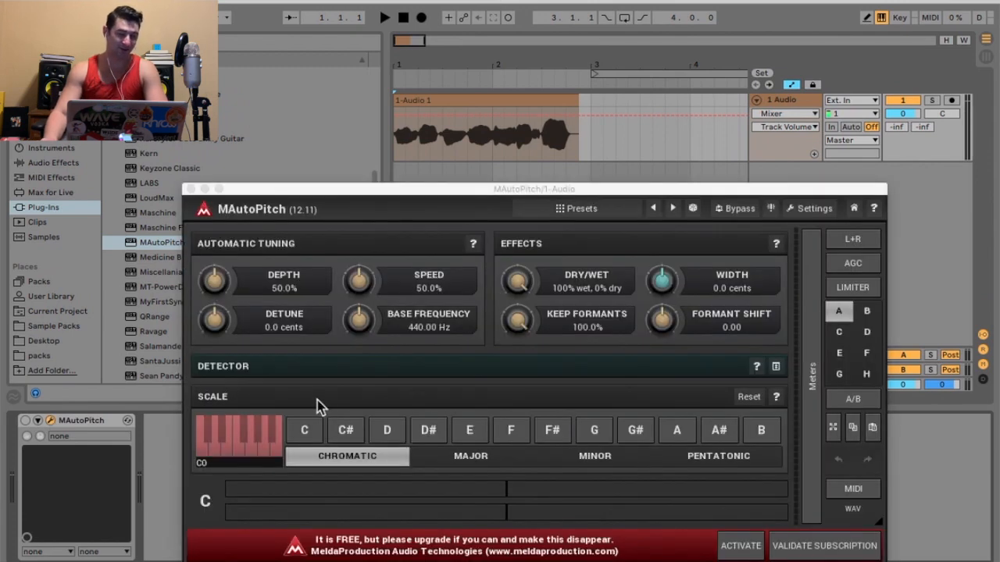
left_click(23, 423)
left_click(424, 190)
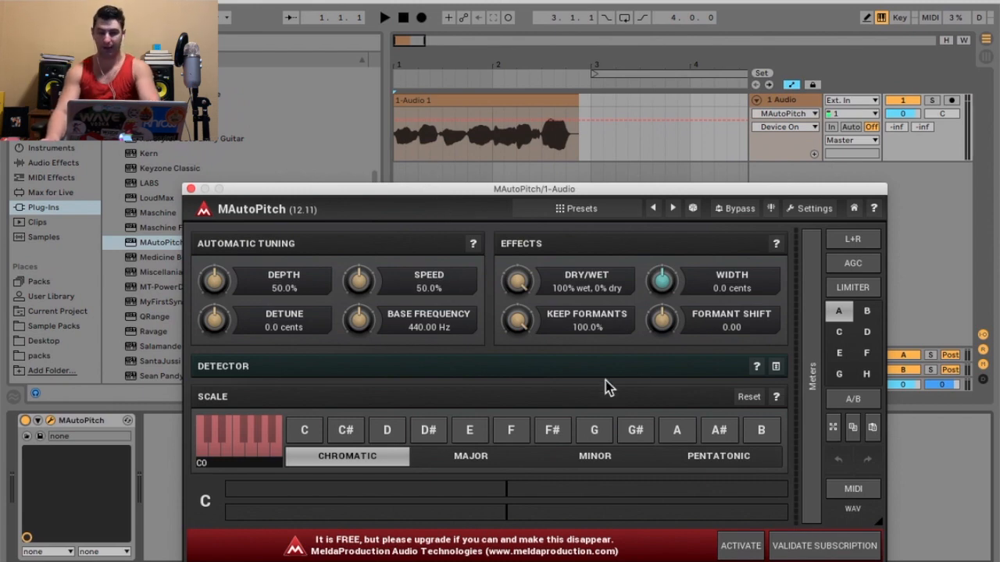
- Play the vocal clip through MAutoPitch with its Depth and Speed at 50%
left_click(385, 20)
left_click(384, 20)
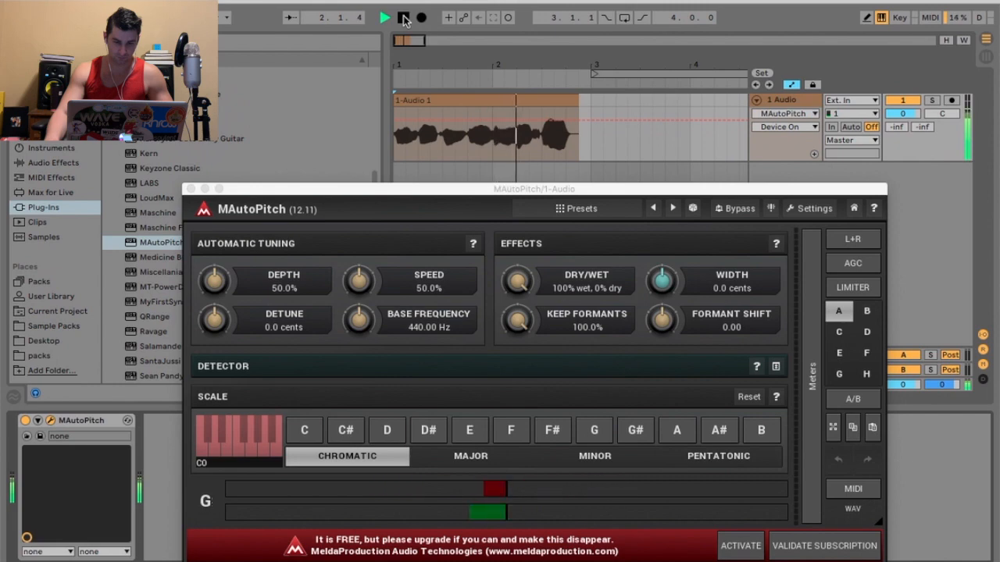
left_click(403, 18)
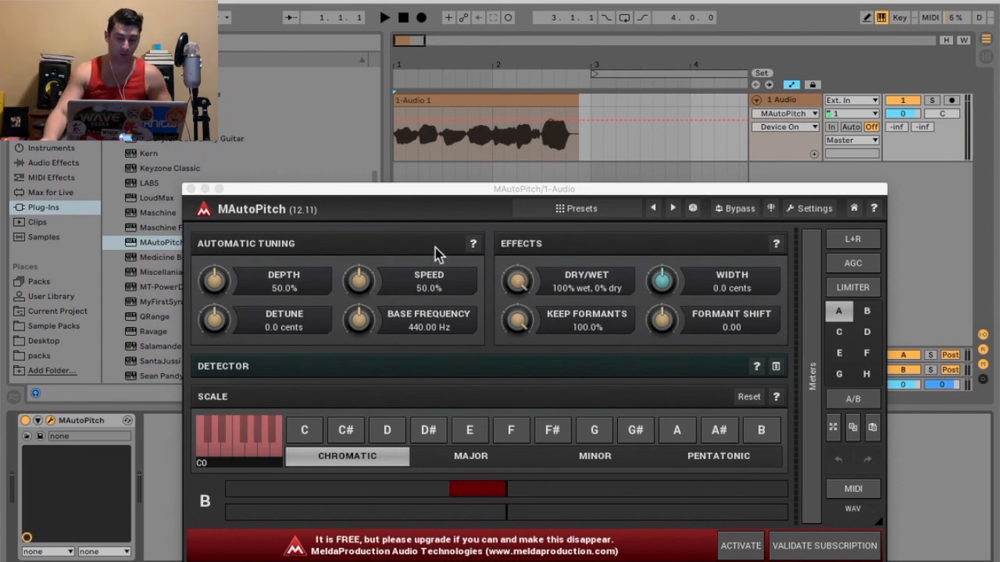
- Set the automatic tuning Speed to 0.00% and audition the vocal clip
left_click_drag(336, 285, 339, 462)
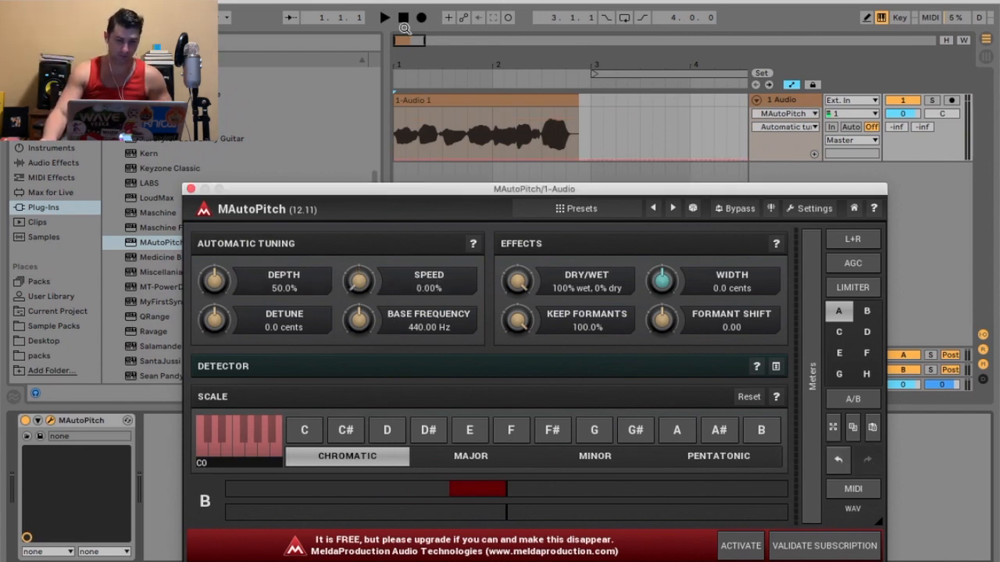
left_click(388, 18)
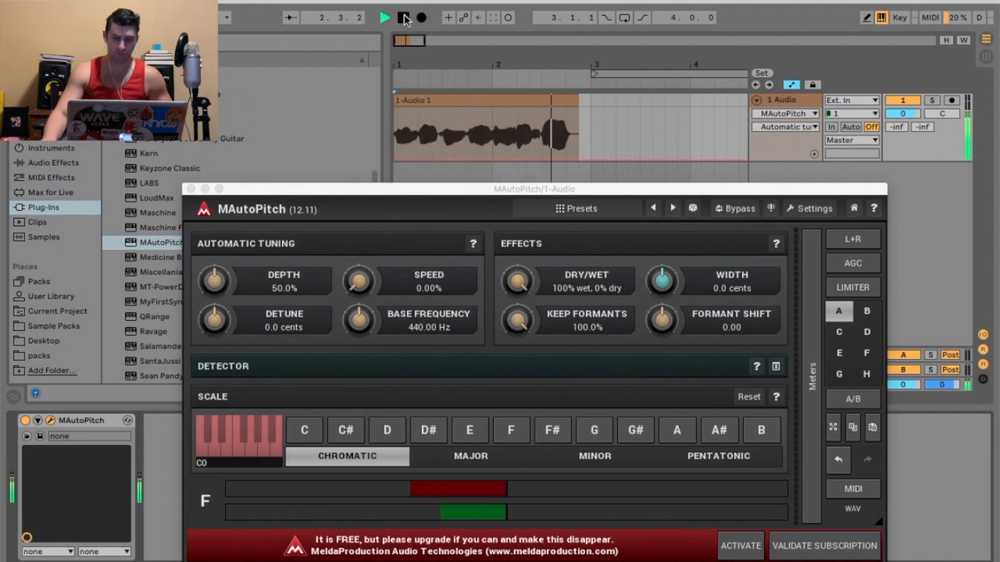
left_click(405, 18)
- Set the automatic tuning Speed to 100% and audition the vocal clip
left_click_drag(359, 288, 379, 15)
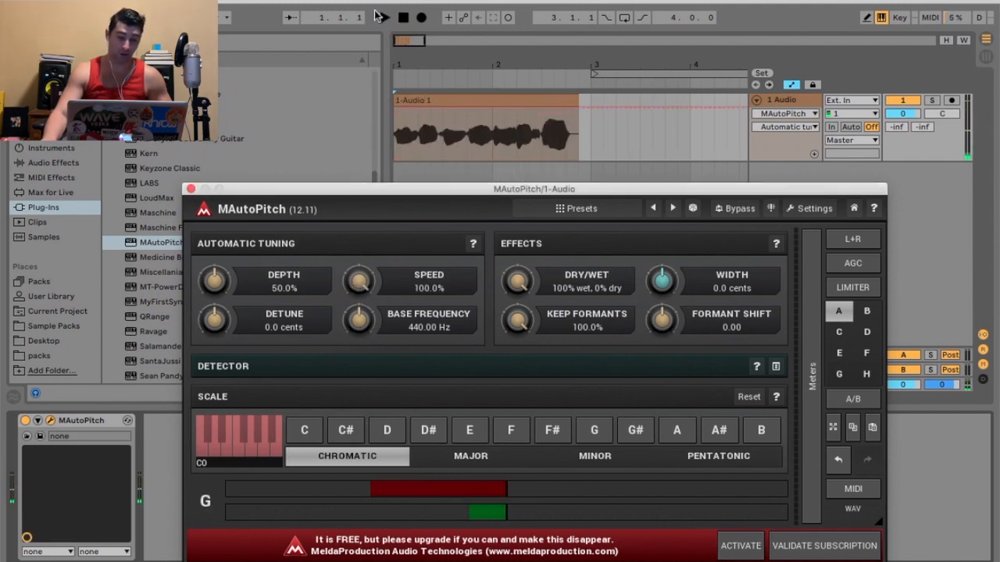
left_click(385, 18)
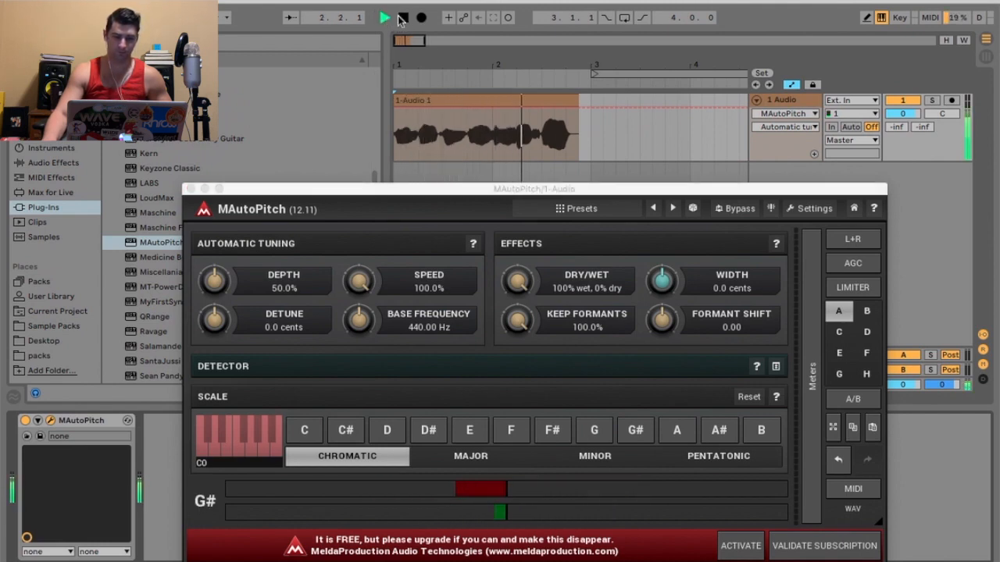
left_click(403, 19)
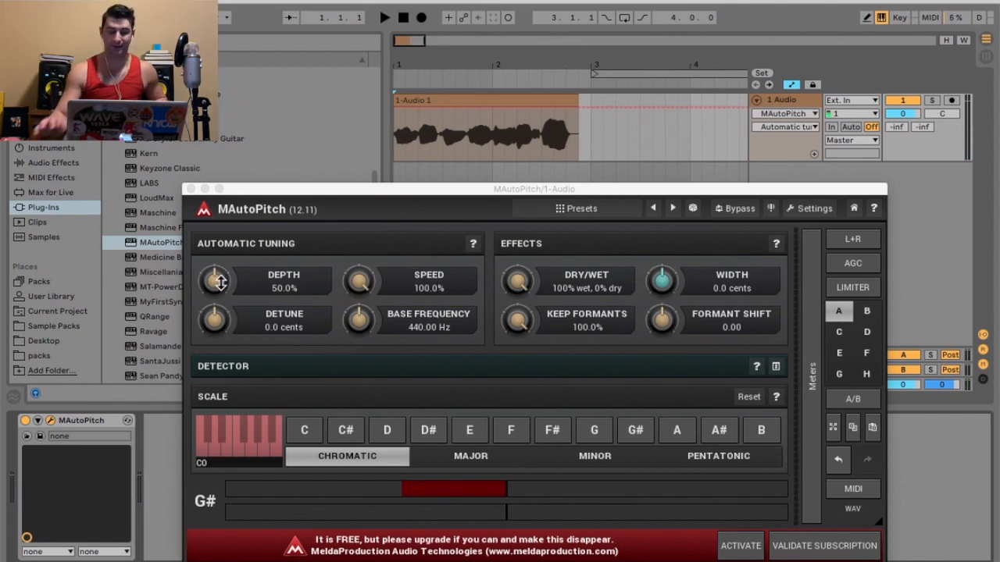
- Set the automatic tuning Depth to 100% and audition the vocal clip
left_click_drag(220, 283, 290, 42)
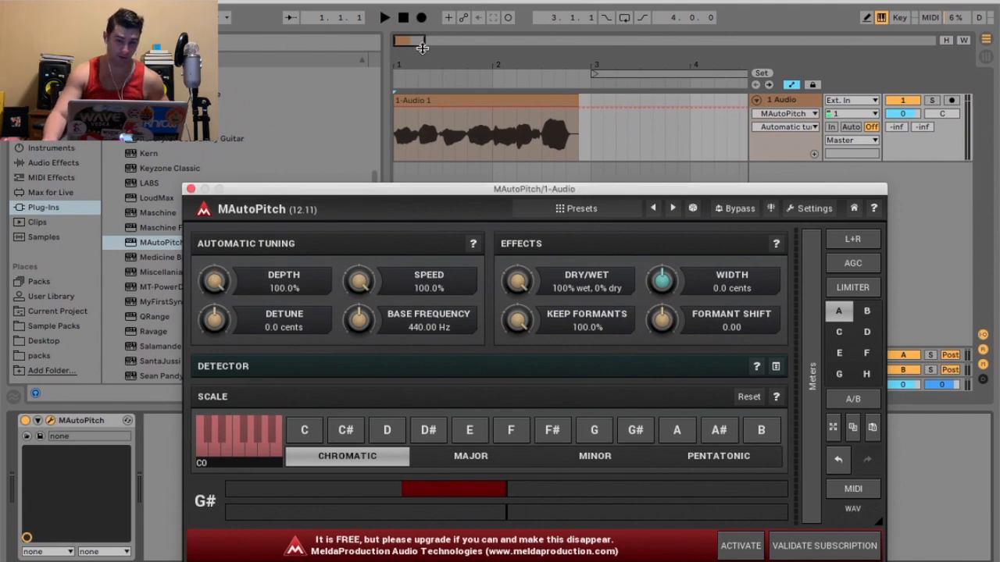
left_click(385, 17)
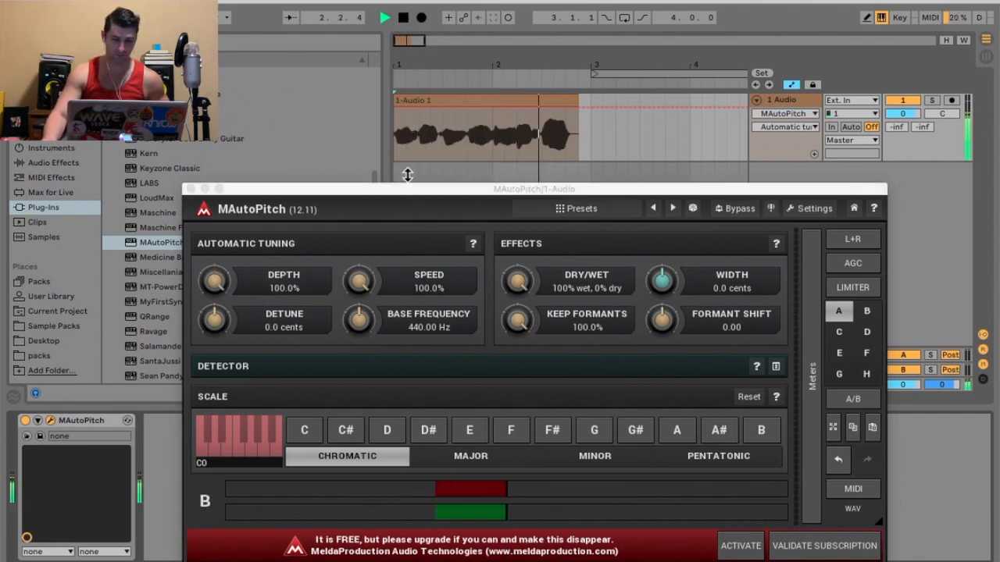
left_click(401, 19)
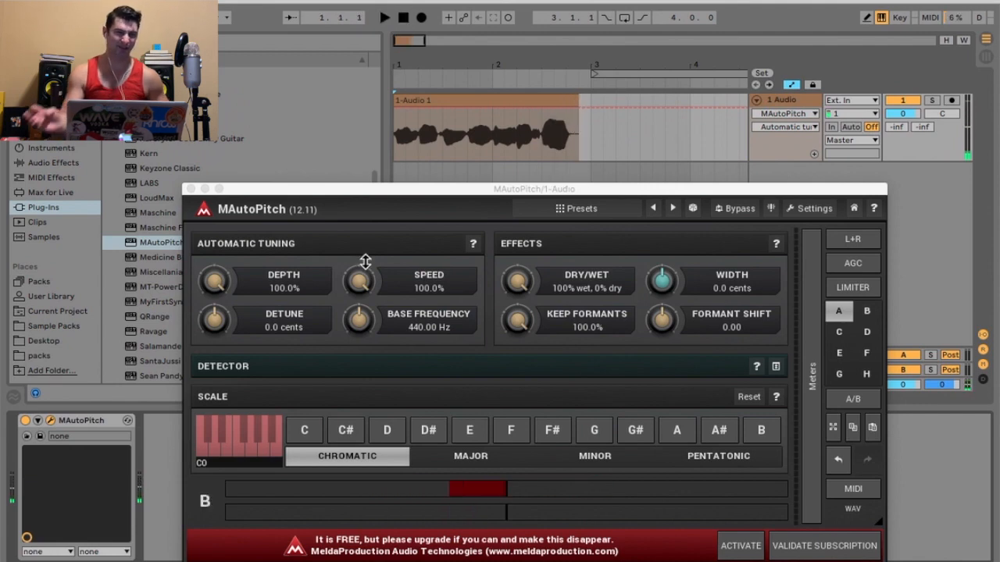
- Audition the vocal at full Depth with Speed at 0.00%, and restore Speed to 100%
left_click_drag(361, 278, 286, 485)
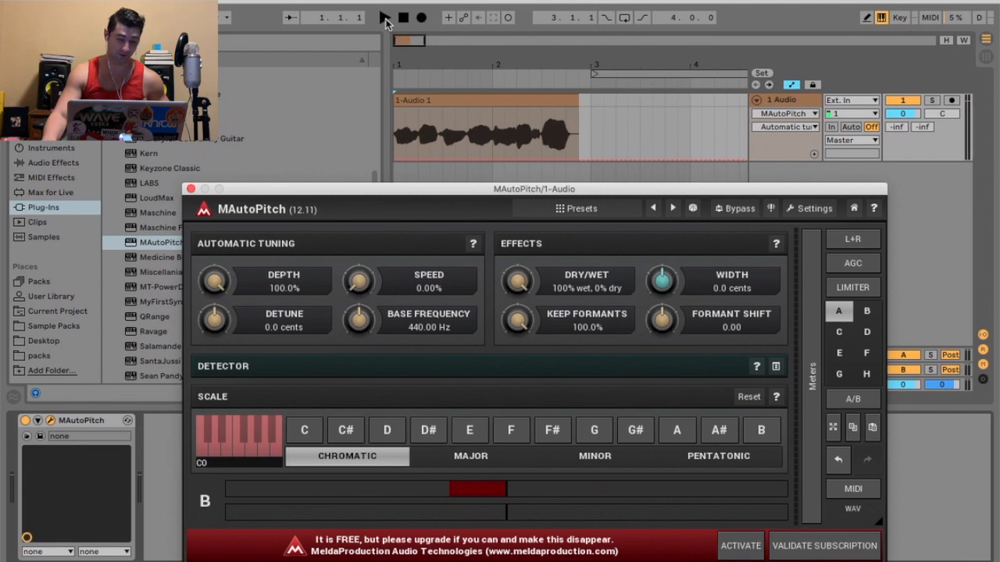
left_click(384, 17)
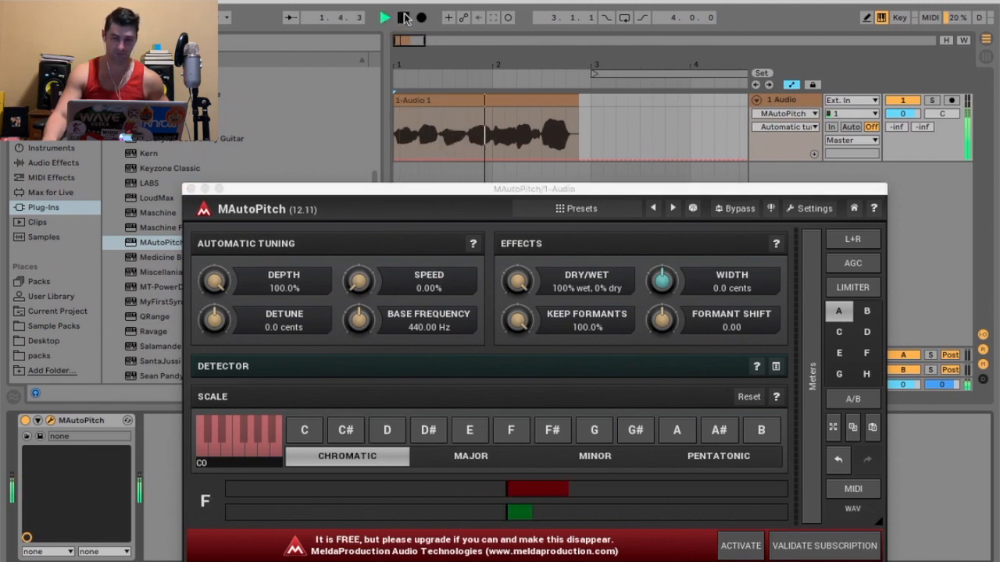
left_click(405, 19)
double_click(361, 282)
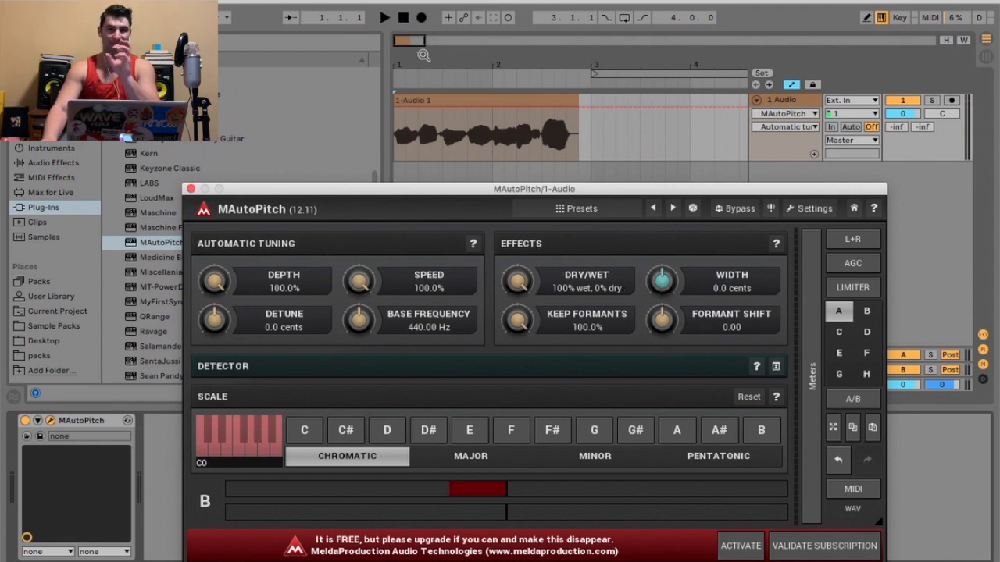
- Audition the vocal with Formant Shift raised and with Formant Shift lowered to -12.00
key("space")
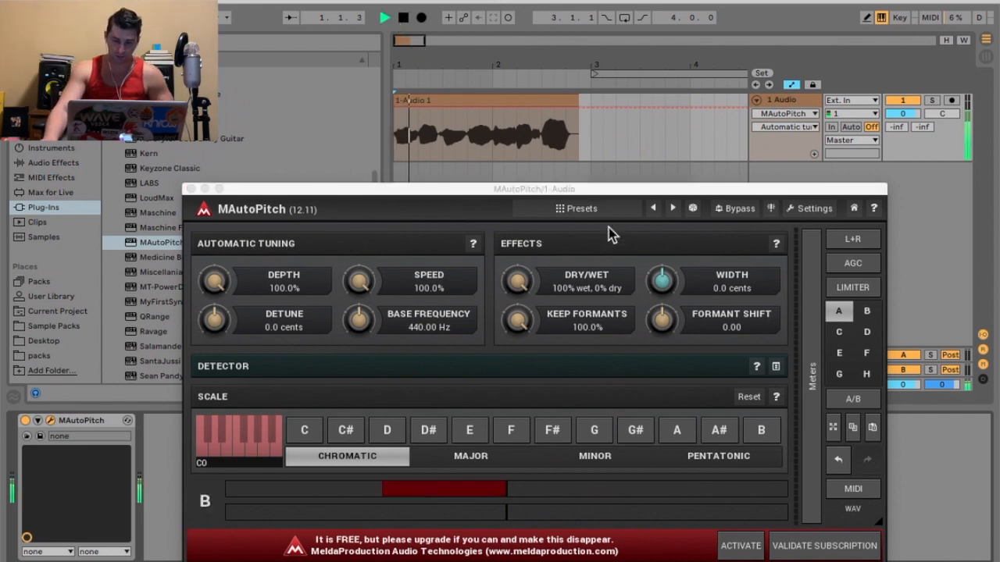
left_click_drag(660, 318, 670, 222)
key("space")
left_click_drag(656, 314, 629, 505)
left_click(403, 19)
key("space")
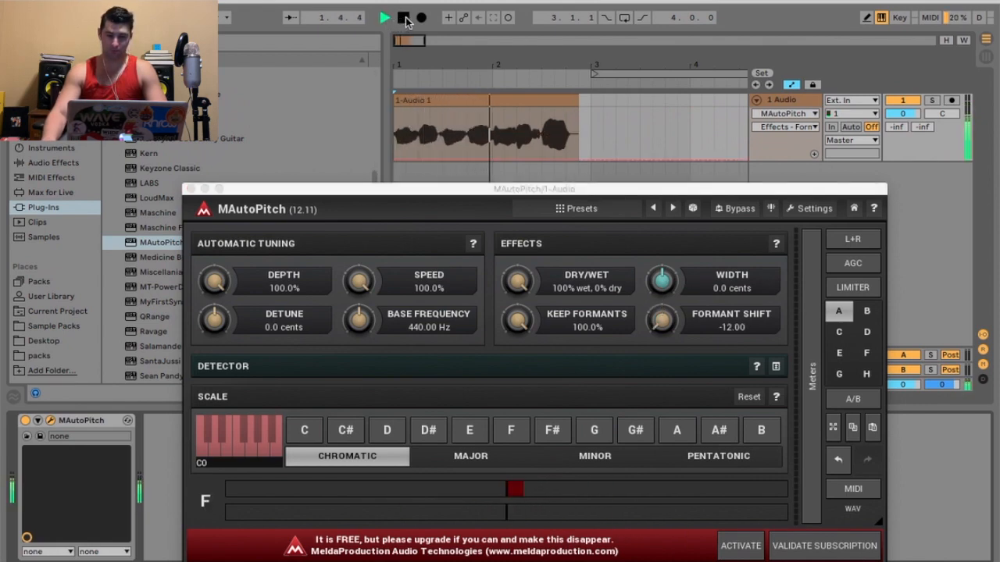
left_click(404, 18)
- Reset Formant Shift to exactly 0
left_click_drag(660, 320, 661, 285)
double_click(735, 328)
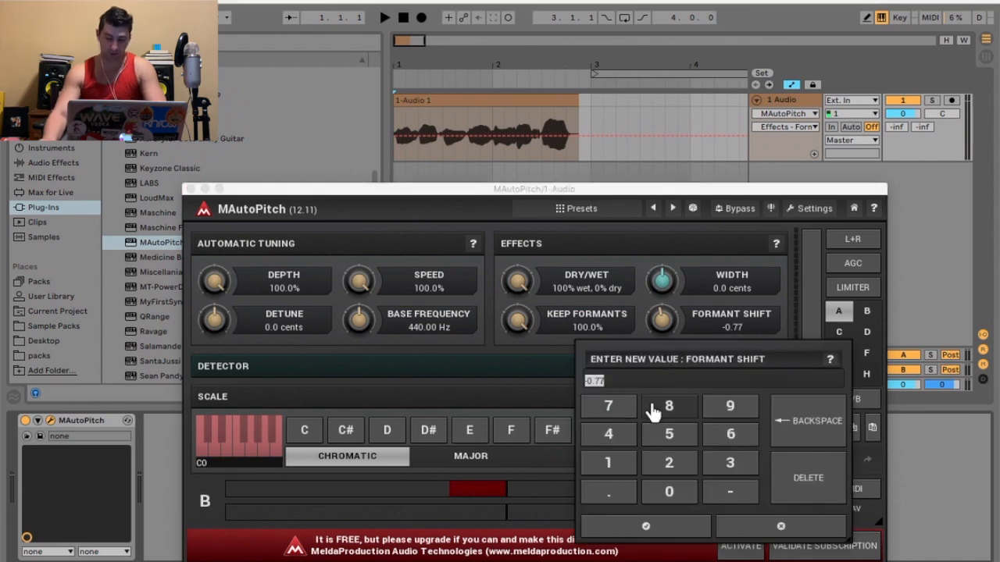
type("0")
key("Return")
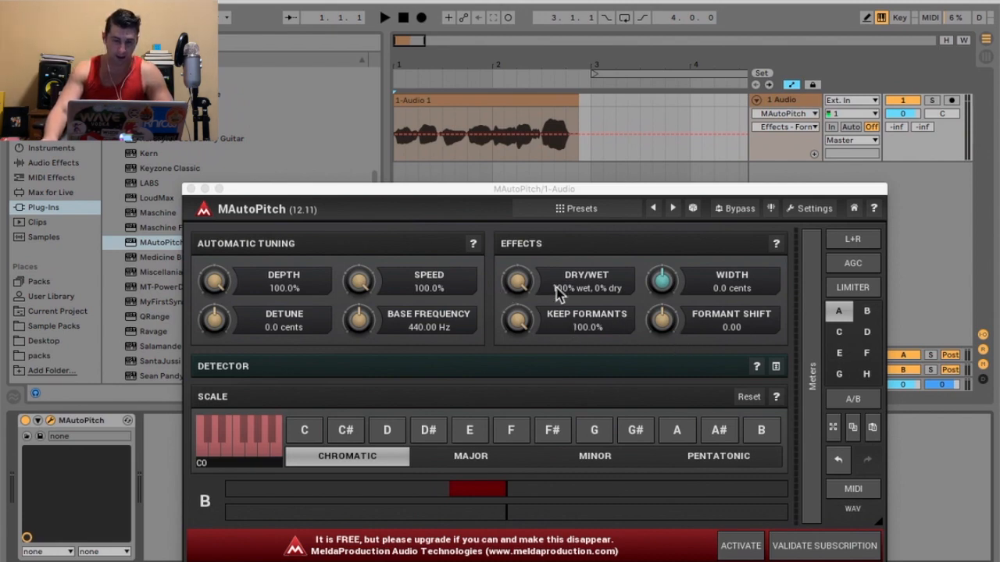
- Play the vocal clip without formant shift while trying the Keep Formants control
left_click(385, 20)
mouse_move(516, 320)
left_mouse_down()
mouse_move(516, 367)
mouse_move(516, 320)
left_mouse_up()
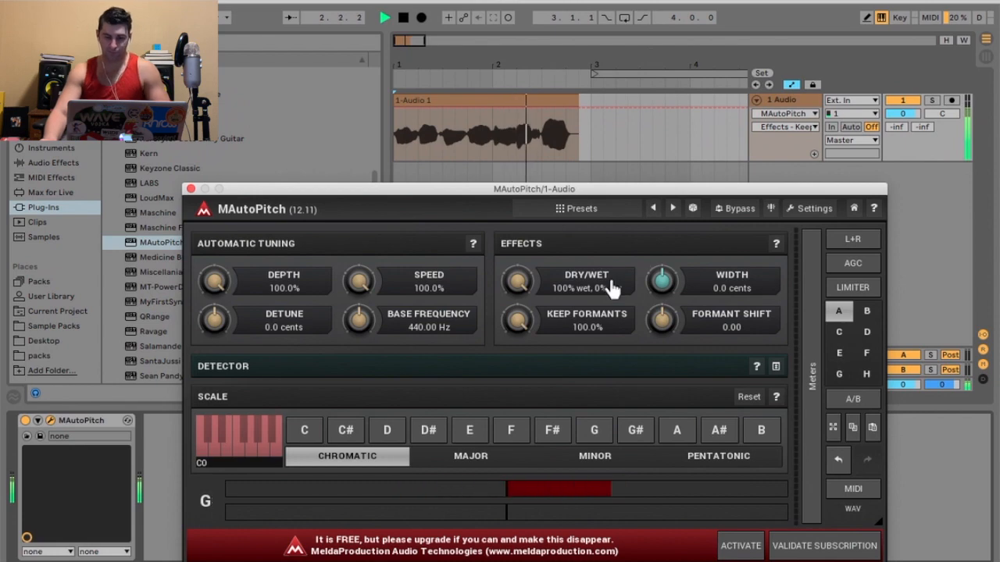
left_click(402, 18)
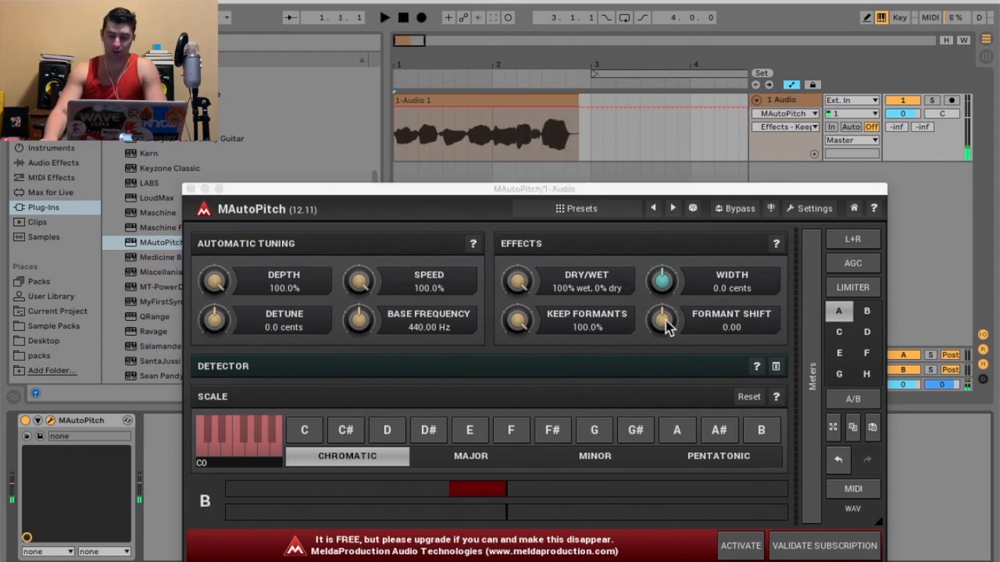
- Set Formant Shift to +12.00 and audition the vocal while sweeping Keep Formants down and back up
left_click_drag(663, 318, 701, 34)
left_click(393, 18)
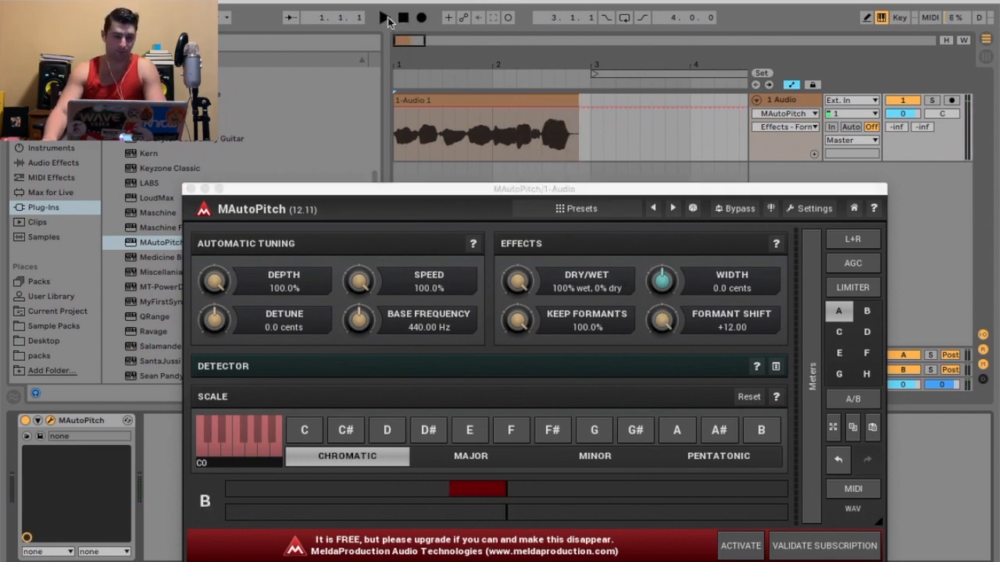
left_click(385, 17)
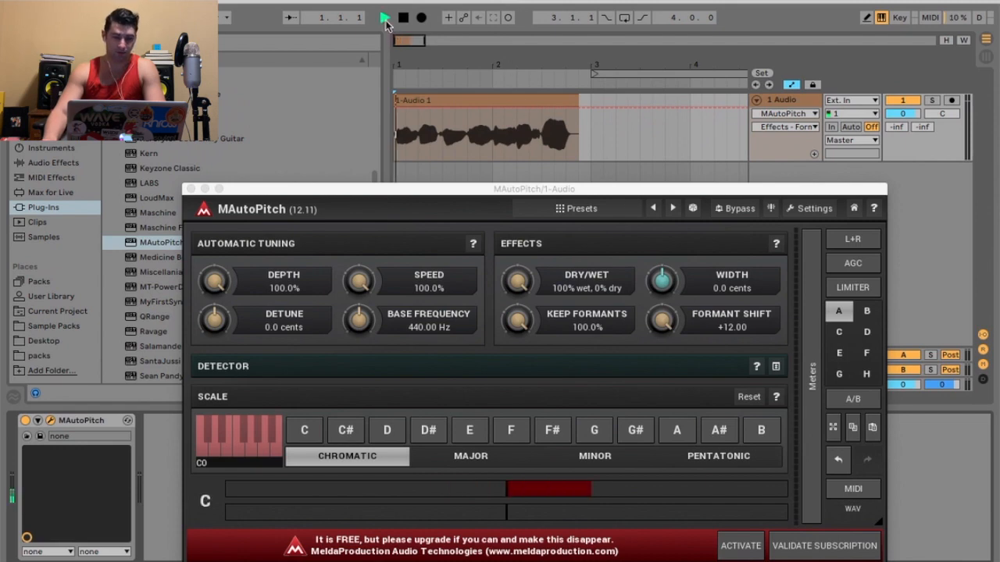
left_click_drag(518, 317, 522, 556)
left_click_drag(519, 321, 572, 94)
- Lower Formant Shift to -11.90 and audition the vocal while trying the Keep Formants control, leaving it at 100.0%
left_click_drag(666, 316, 663, 528)
left_click_drag(519, 323, 519, 531)
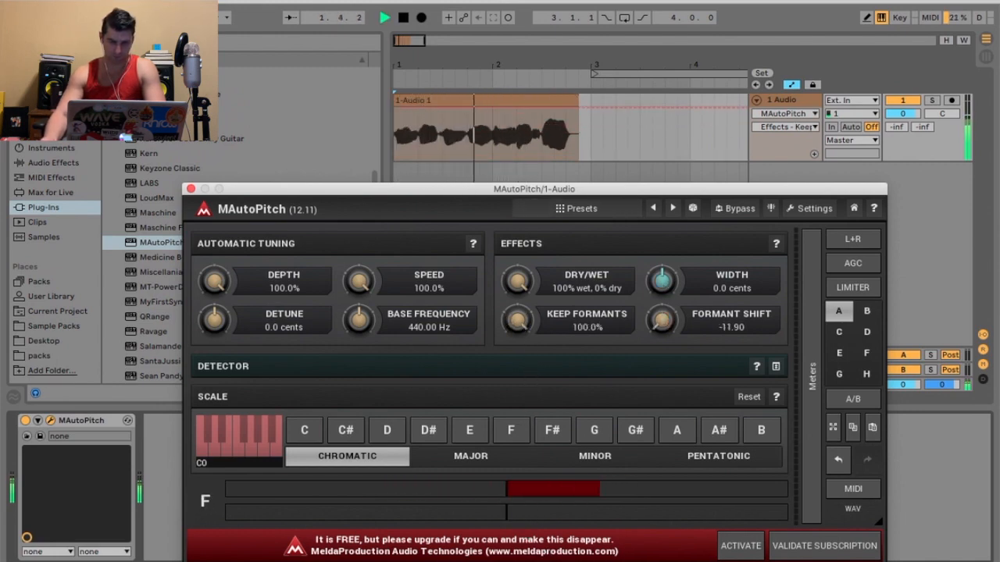
double_click(576, 319)
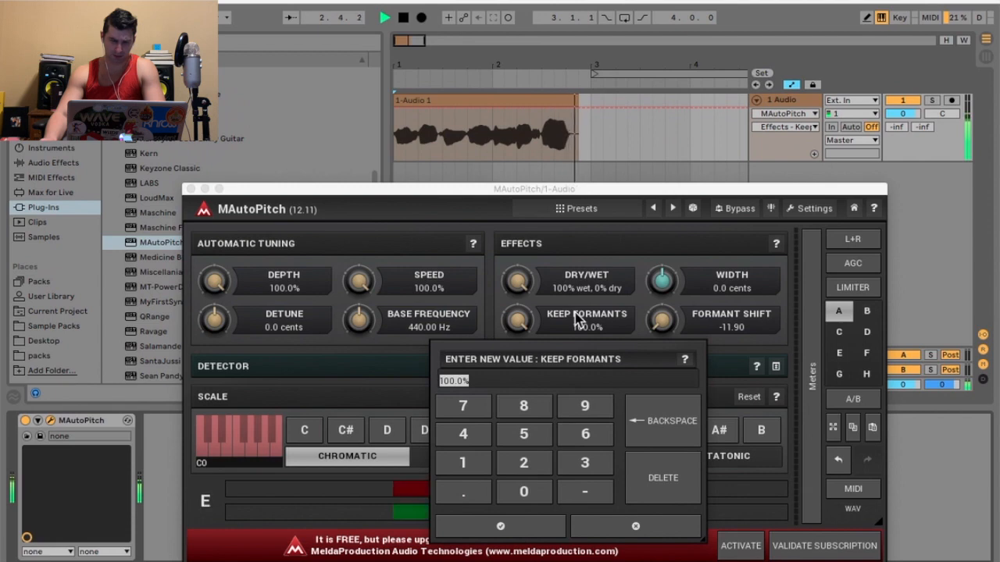
left_click(629, 529)
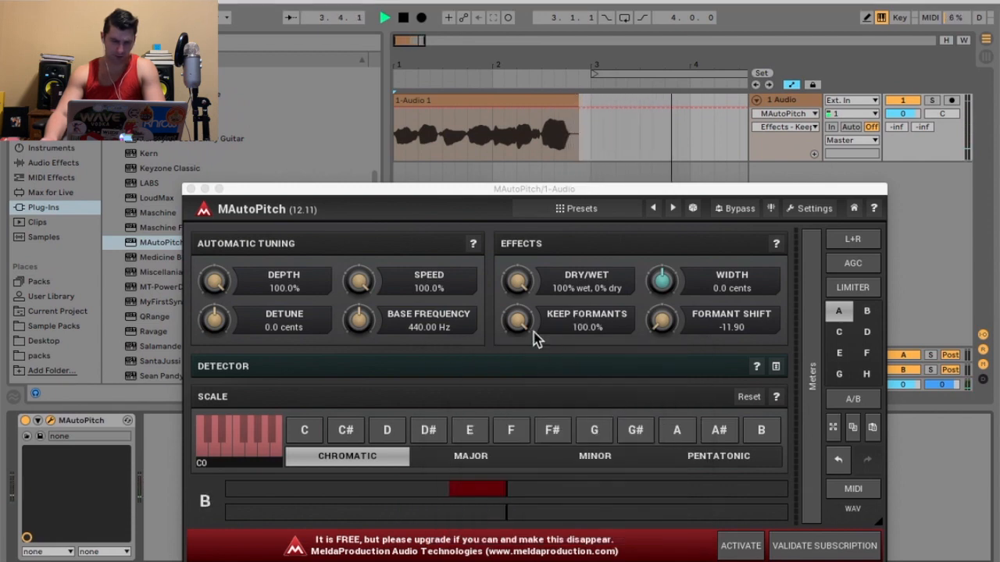
- Raise Width to +15.2 cents while the vocal plays and stop playback
mouse_move(521, 322)
left_mouse_down()
mouse_move(521, 535)
mouse_move(521, 322)
left_mouse_up()
mouse_move(516, 283)
left_mouse_down()
mouse_move(516, 494)
mouse_move(515, 282)
left_mouse_up()
left_click_drag(661, 280, 665, 258)
key("space")
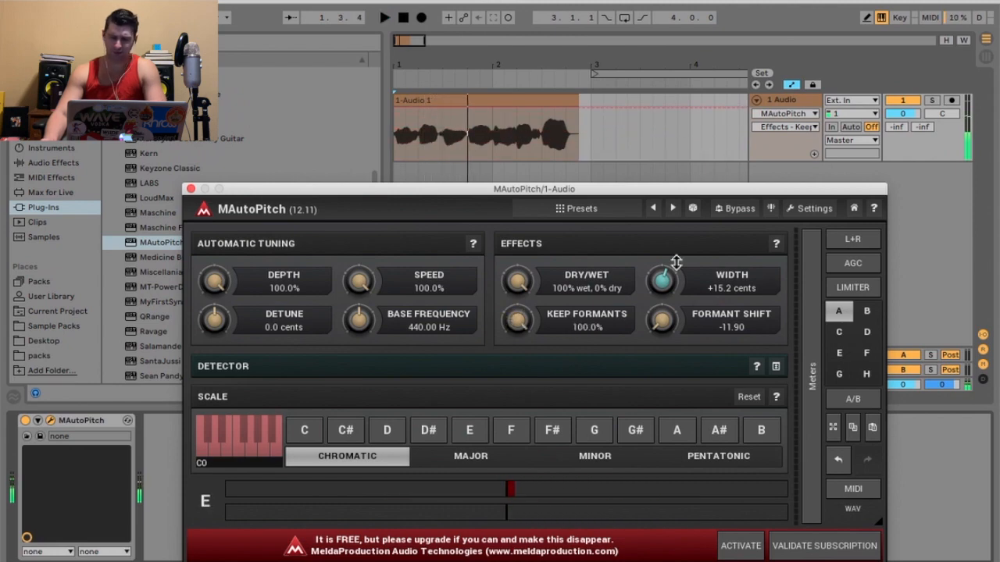
double_click(550, 321)
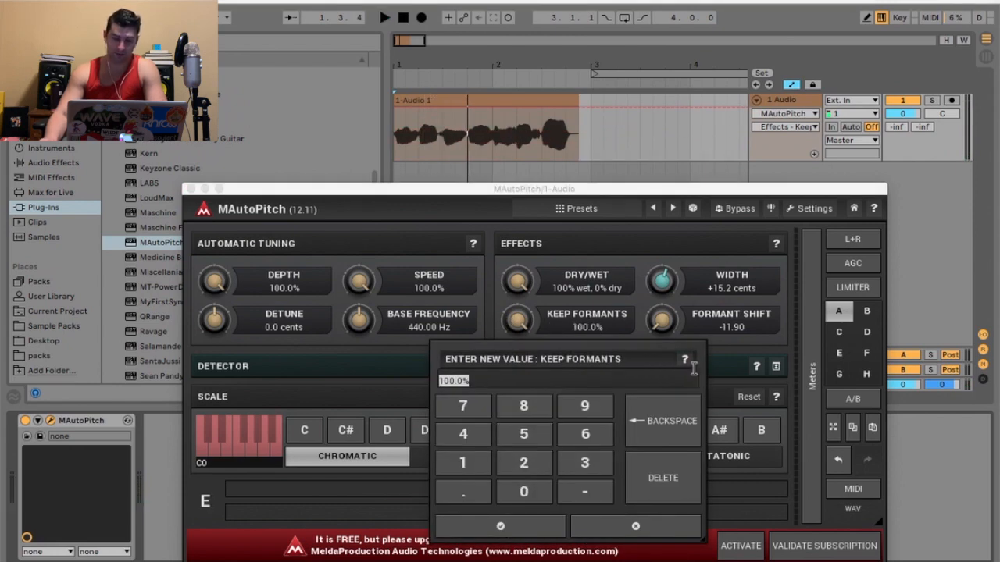
left_click(611, 528)
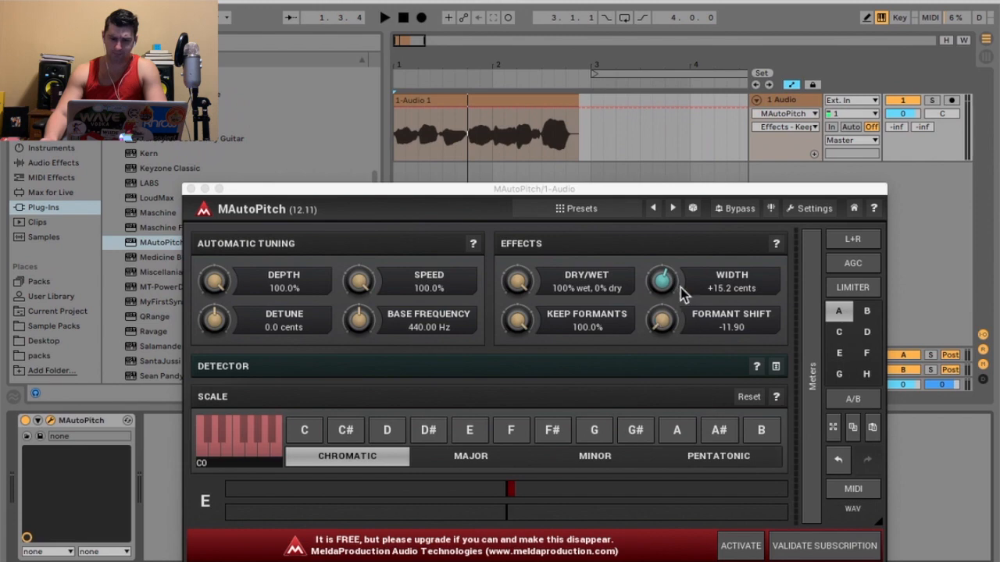
- Audition the vocal clip with Width raised to +73.6 cents
left_click_drag(663, 288, 672, 223)
key("space")
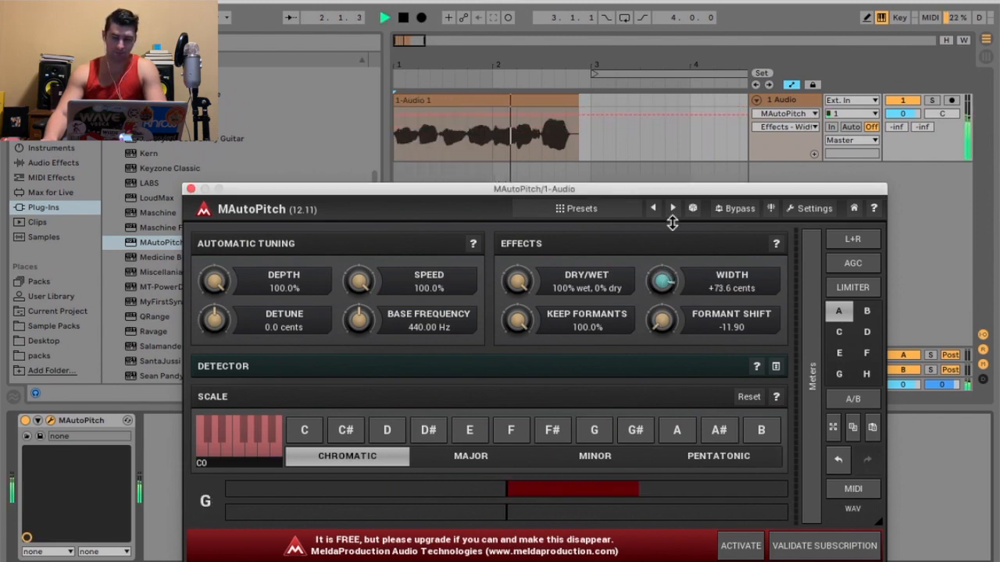
key("space")
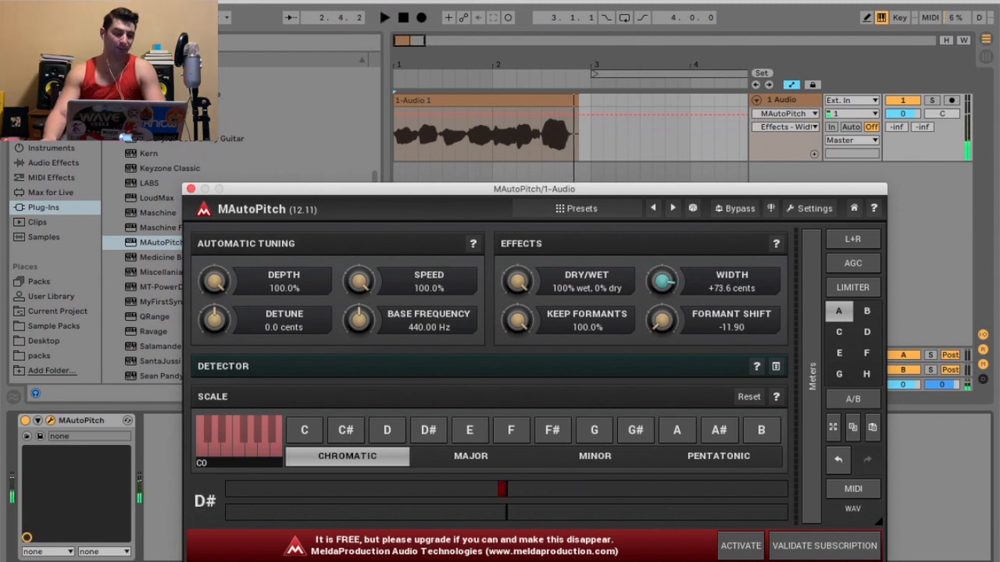
- Reset Width to 0 cents and set Dry/Wet to 0% wet, 100% dry
double_click(669, 291)
type("0")
key("Return")
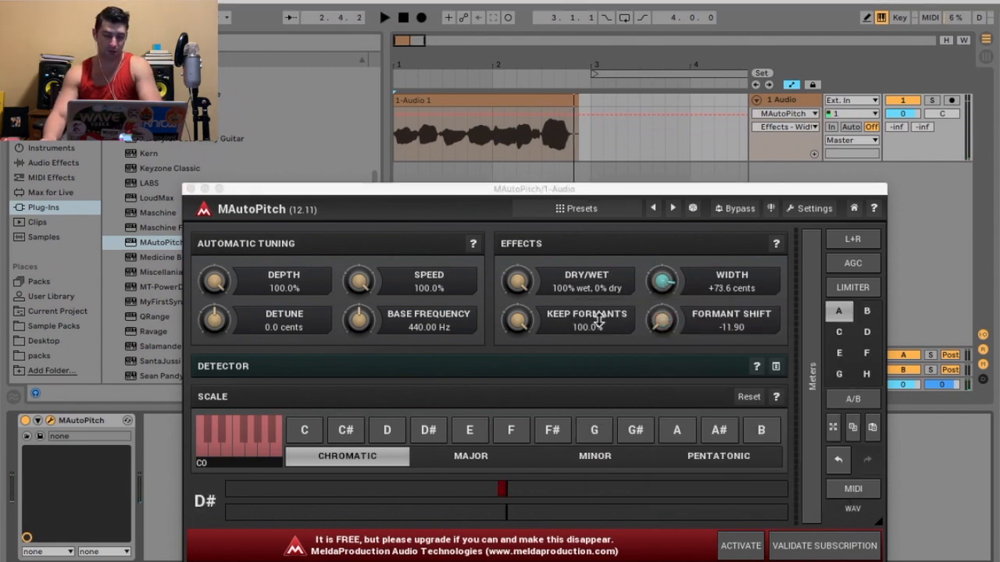
left_click_drag(517, 284, 511, 559)
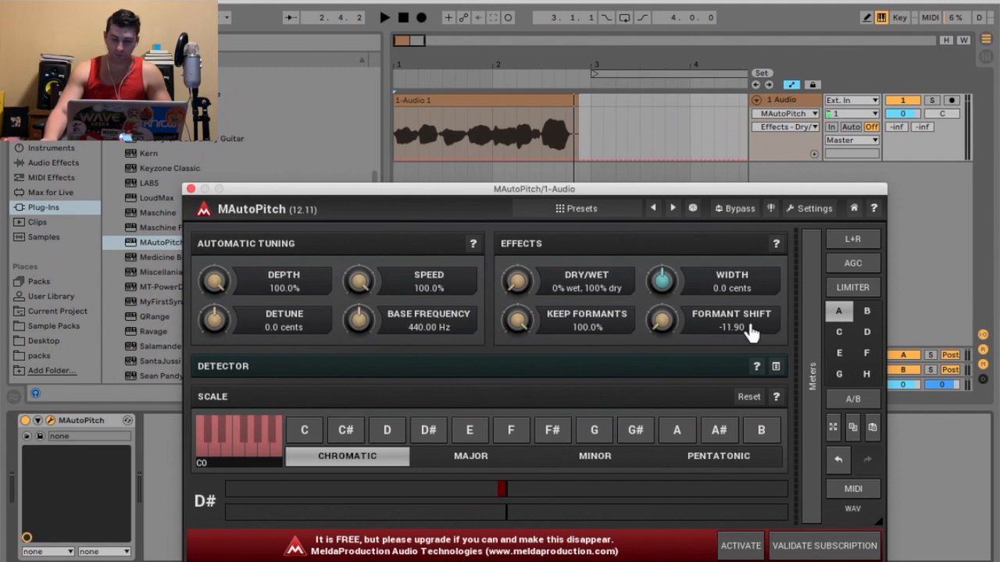
- Try the Detector's Threshold at -18.5 dB, return it to silence during playback, and collapse the Detector settings
left_click(774, 367)
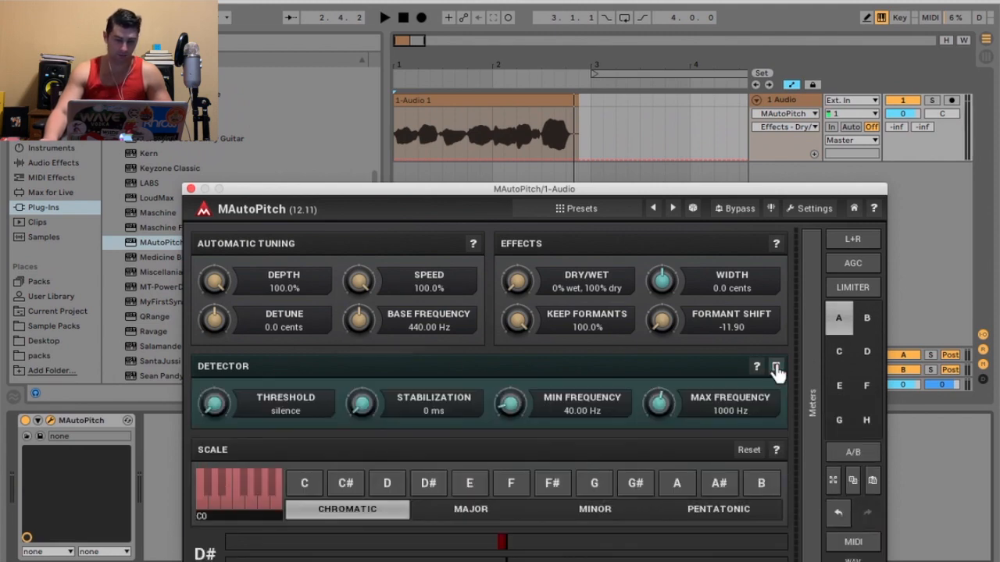
left_click_drag(218, 404, 329, 251)
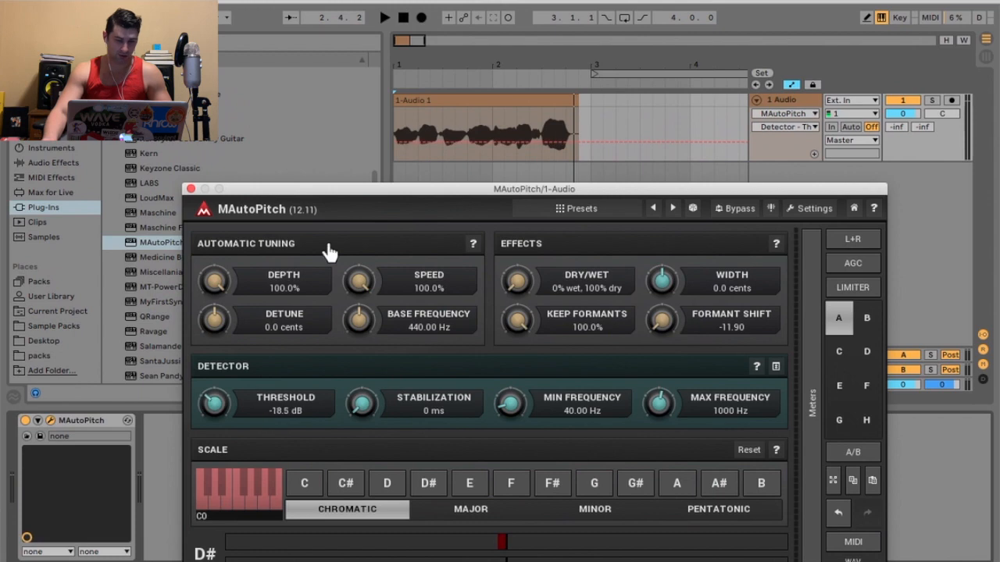
left_click(386, 16)
left_click_drag(214, 408, 213, 500)
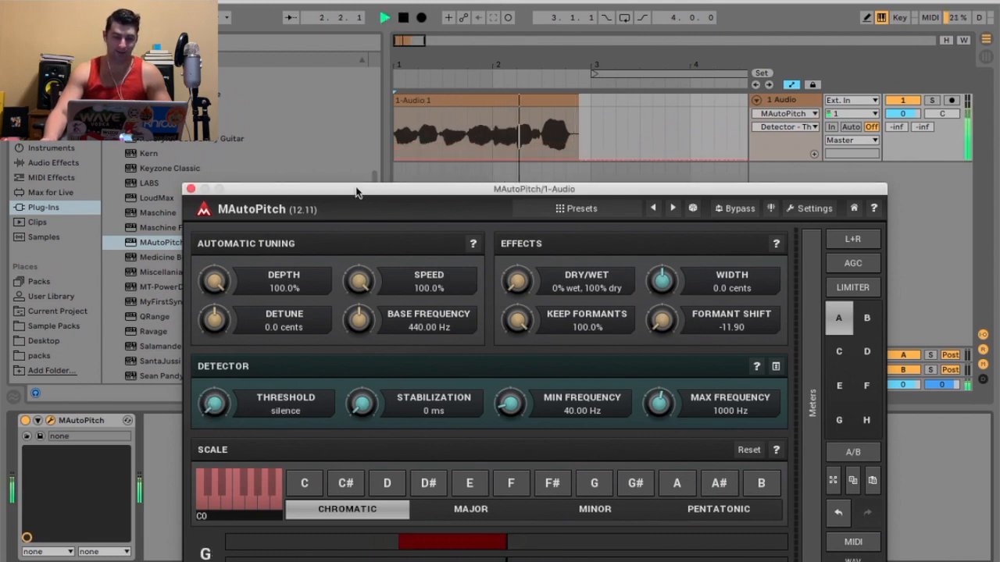
left_click_drag(409, 194, 397, 152)
key("space")
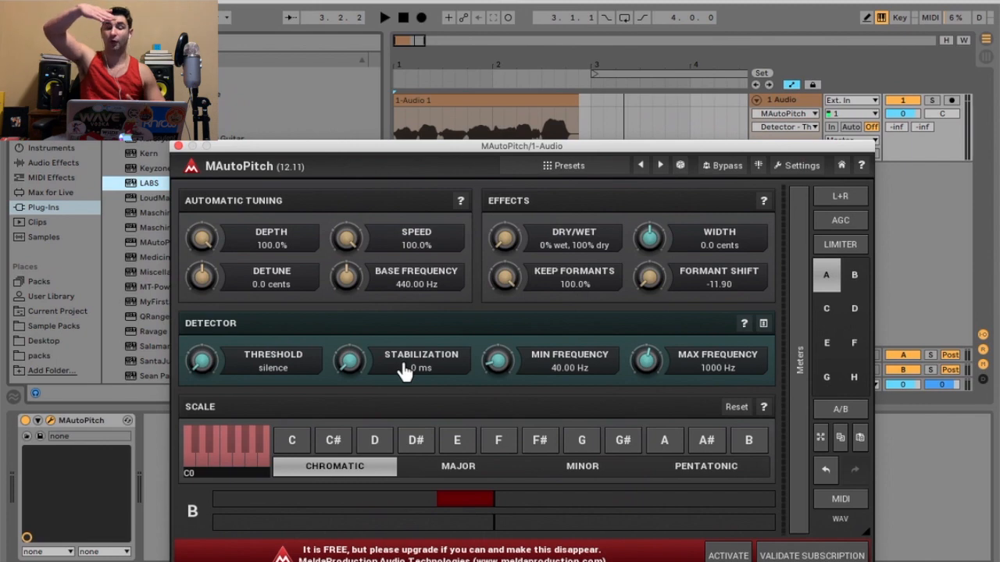
left_click(763, 322)
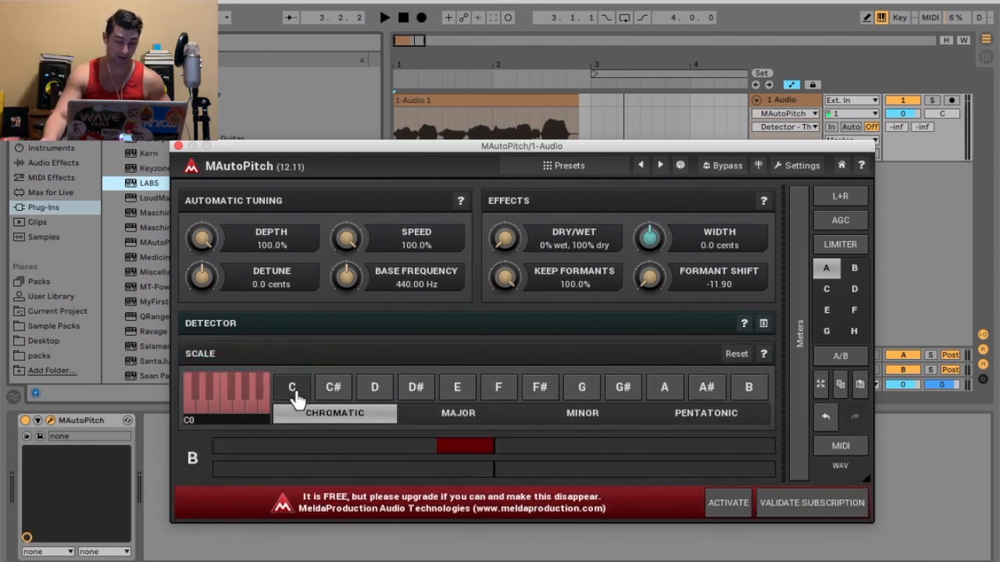
- Deactivate every note on the scale keyboard and audition the vocal with no notes allowed
left_click(213, 406)
left_click(202, 407)
left_click(190, 407)
left_click(196, 392)
left_click(207, 391)
left_click(235, 404)
left_click(233, 392)
left_click(249, 405)
left_click(247, 393)
left_click(262, 405)
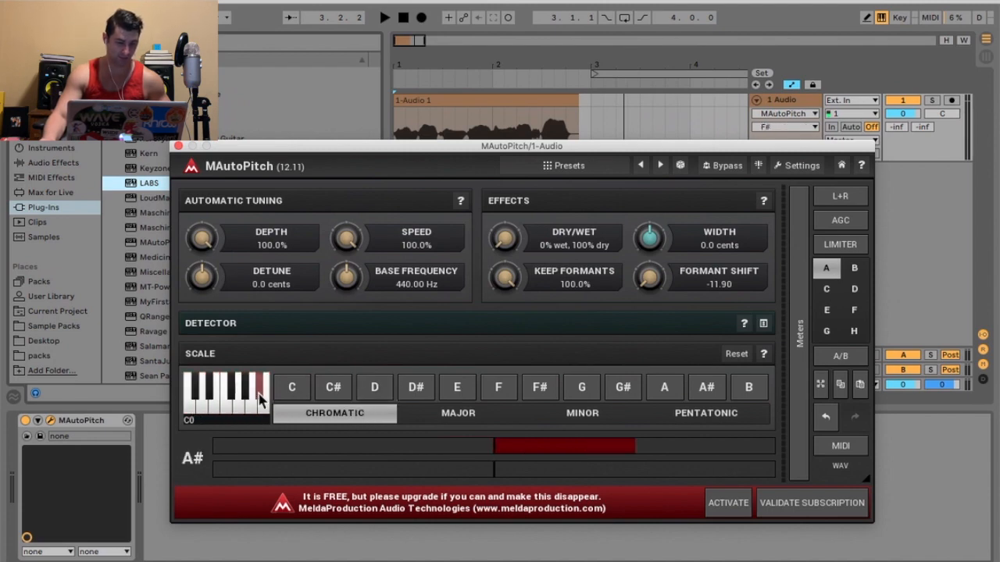
left_click(384, 17)
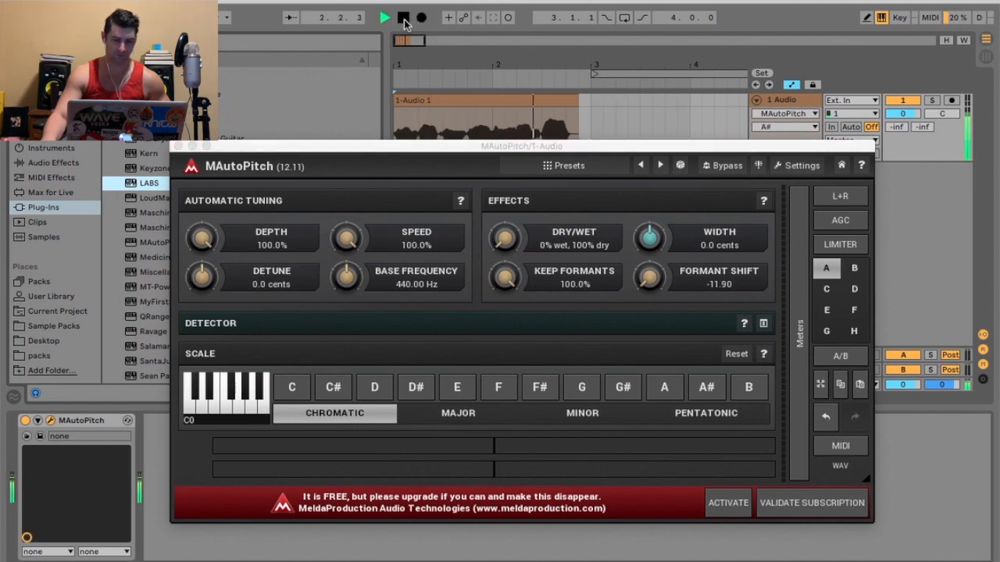
left_click(403, 18)
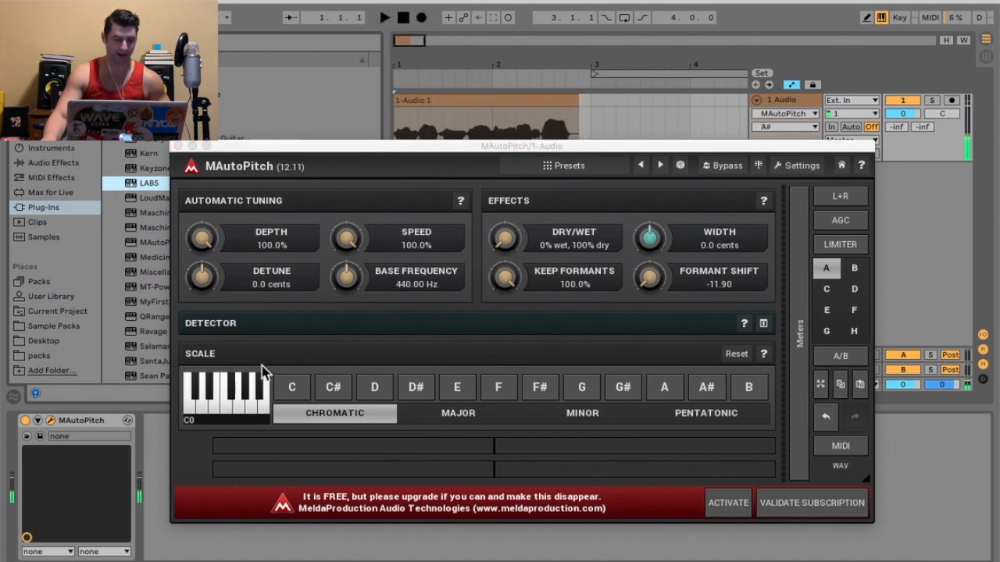
- Activate only the black keys on the scale keyboard and audition the vocal
left_click(200, 389)
left_click(209, 405)
left_click(200, 398)
left_click(200, 402)
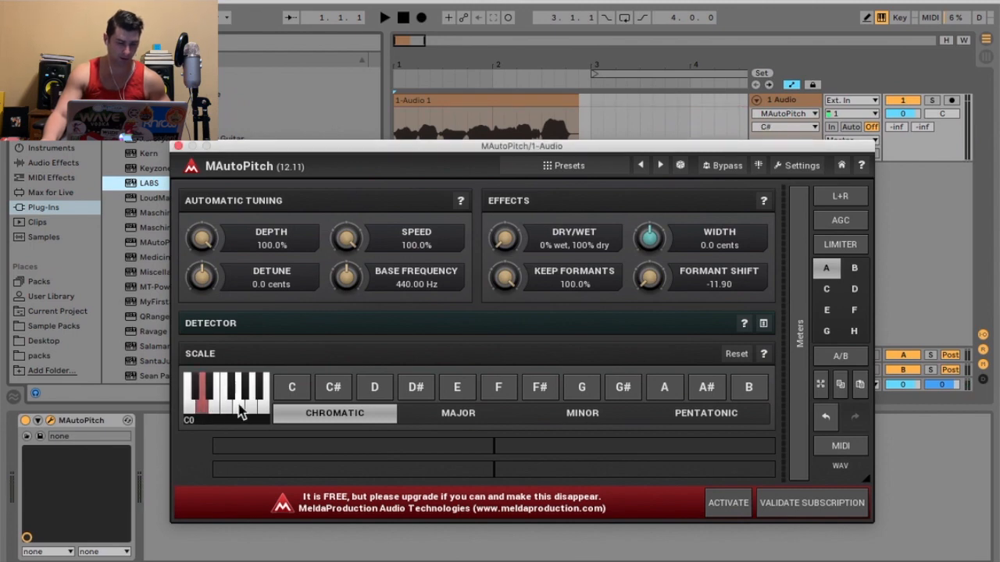
left_click(196, 397)
left_click(234, 390)
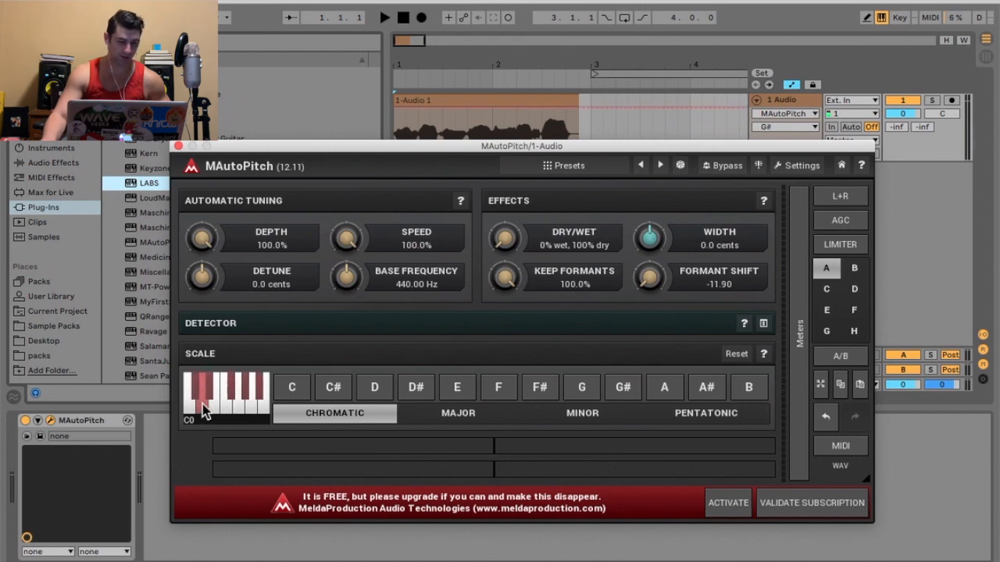
left_click(385, 17)
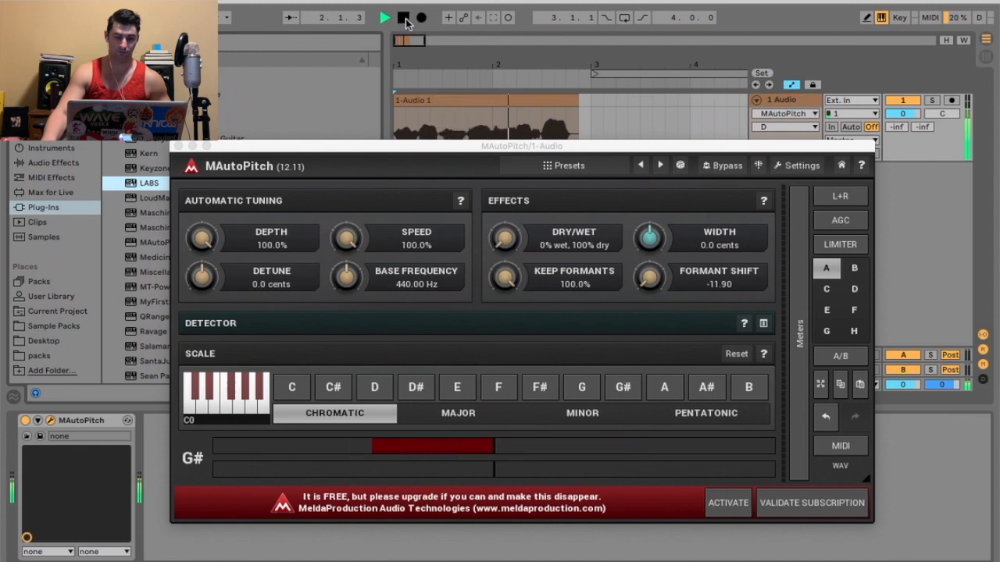
left_click(403, 18)
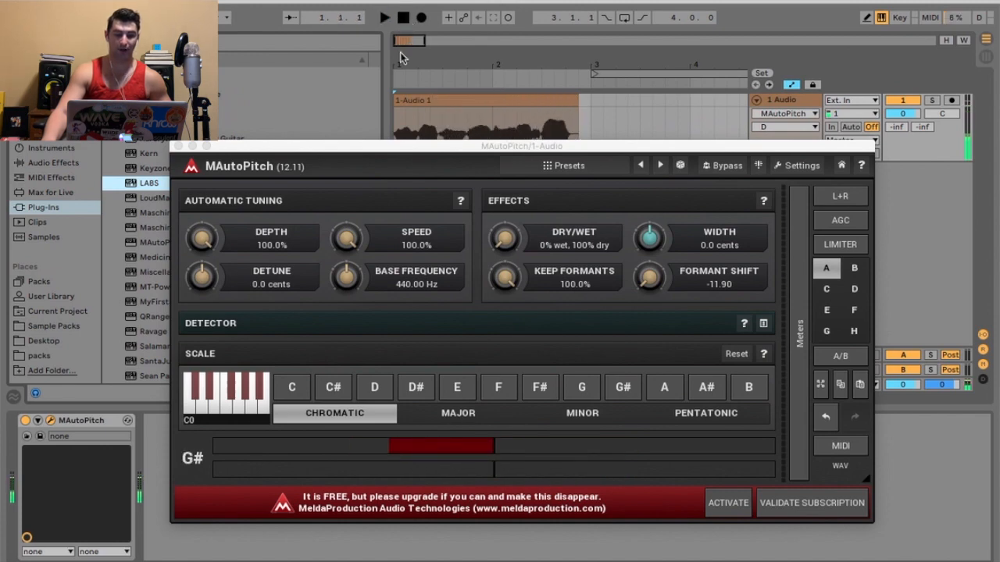
- Activate the white keys D to B, select the Major scale type and audition the vocal
left_click_drag(201, 411, 266, 410)
left_click(458, 412)
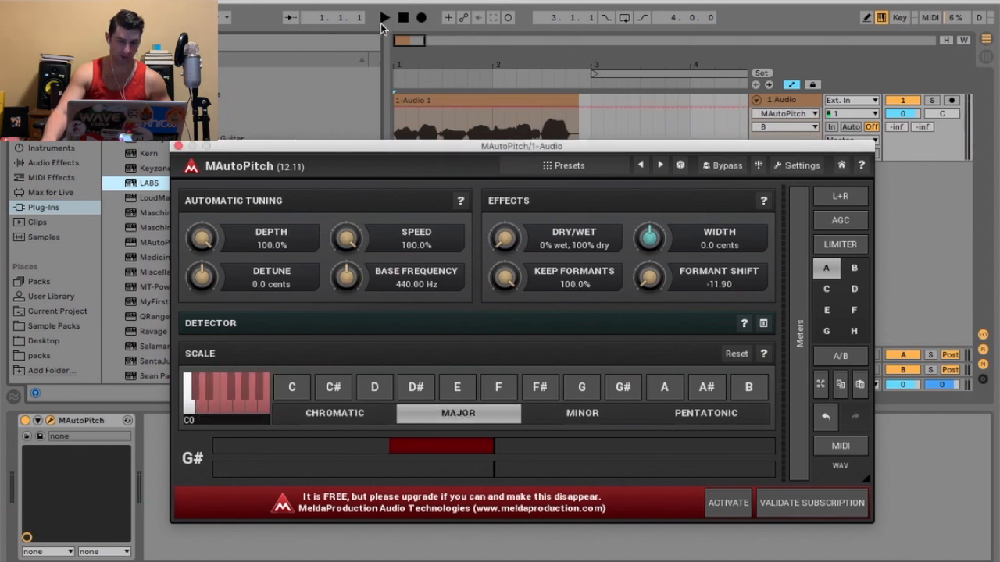
left_click(383, 19)
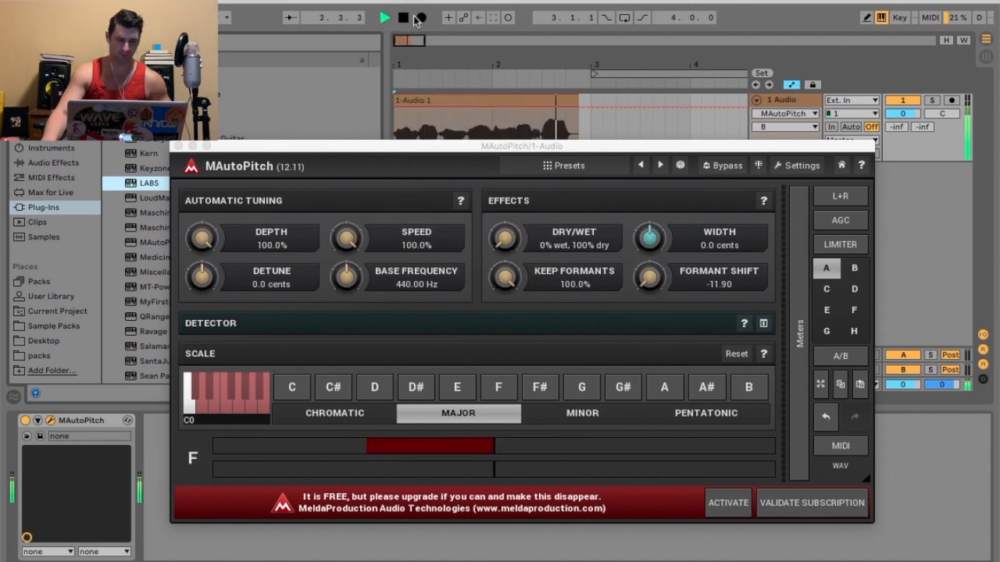
left_click(402, 18)
- Try C and then G as the Major scale root, and audition the vocal with Detune at +100.0 cents
left_click(294, 386)
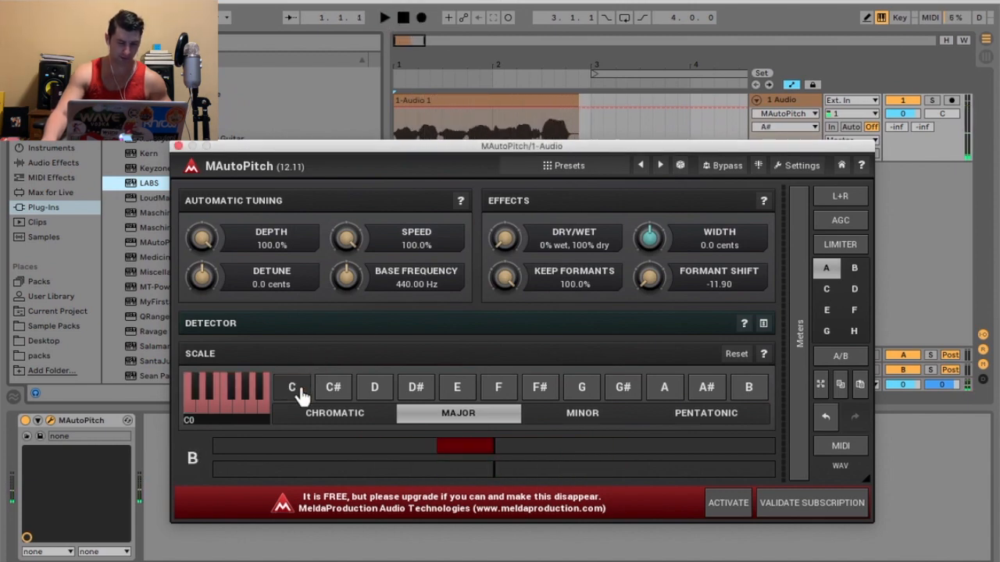
left_click(585, 389)
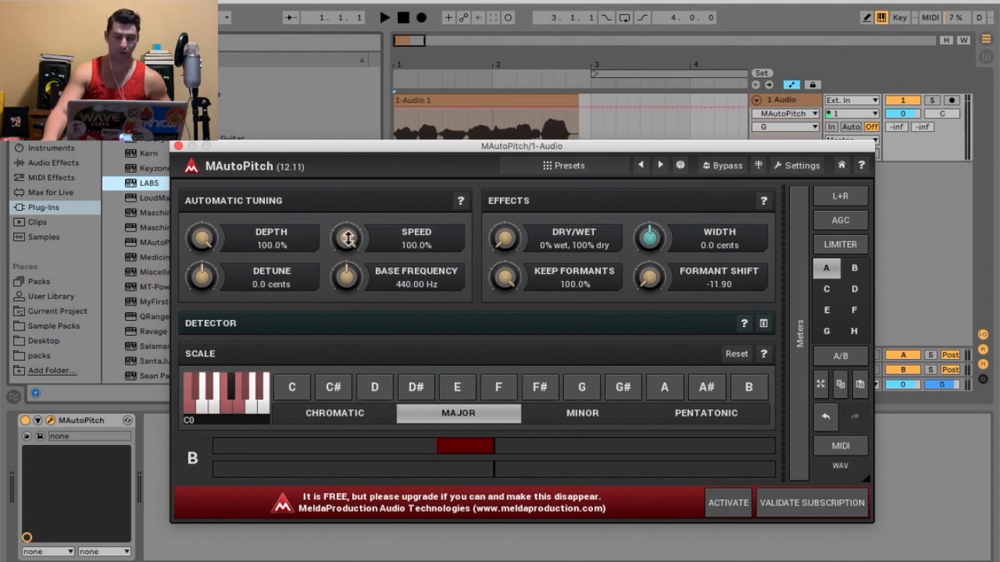
left_click_drag(204, 275, 295, 26)
left_click(389, 17)
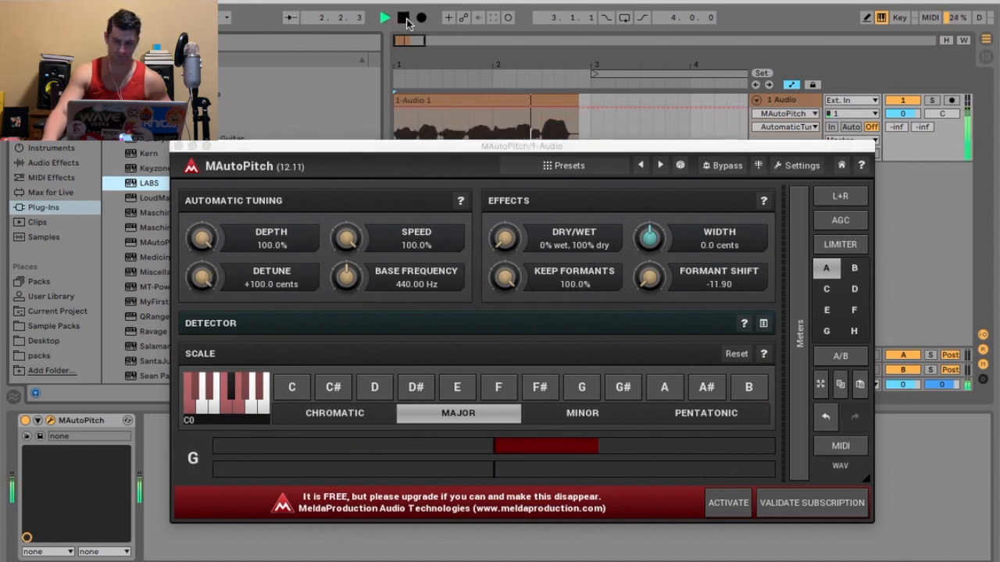
left_click(402, 19)
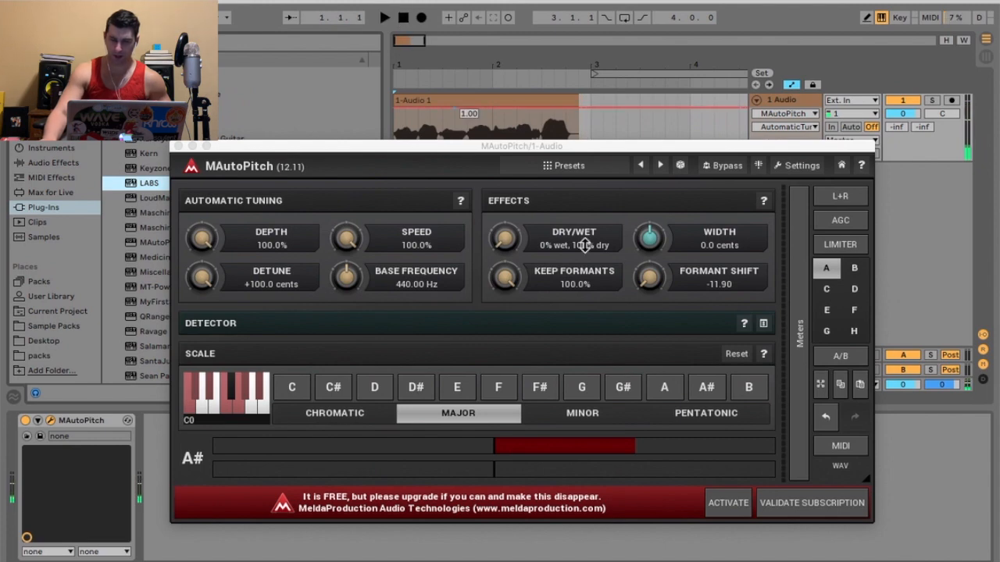
- Look through settings slots B to F, return to slot A, and view the Process Audio File dialog without choosing a file
left_click(855, 274)
left_click(856, 274)
left_click(827, 291)
left_click(852, 291)
left_click(830, 311)
left_click(853, 311)
left_click(826, 268)
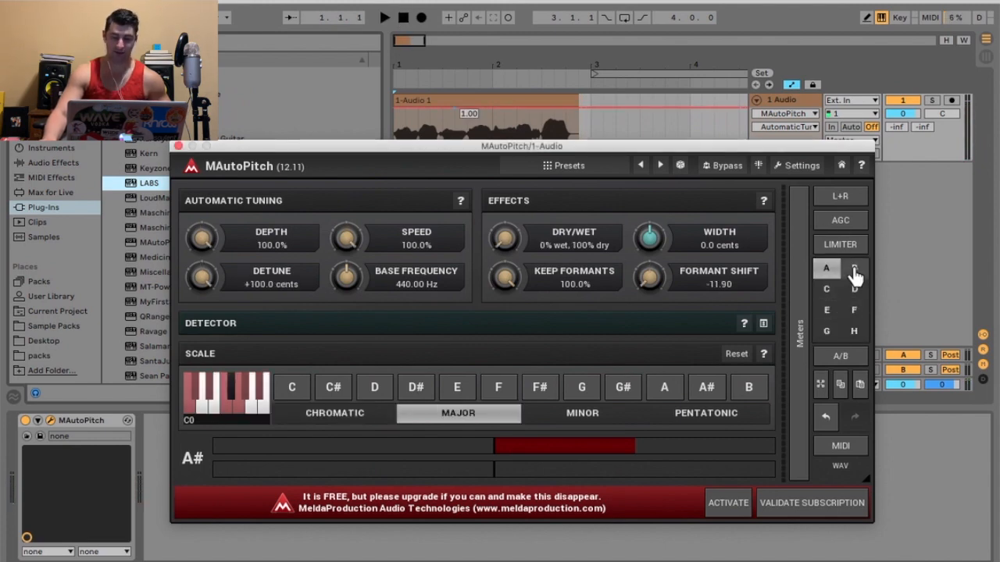
left_click(842, 465)
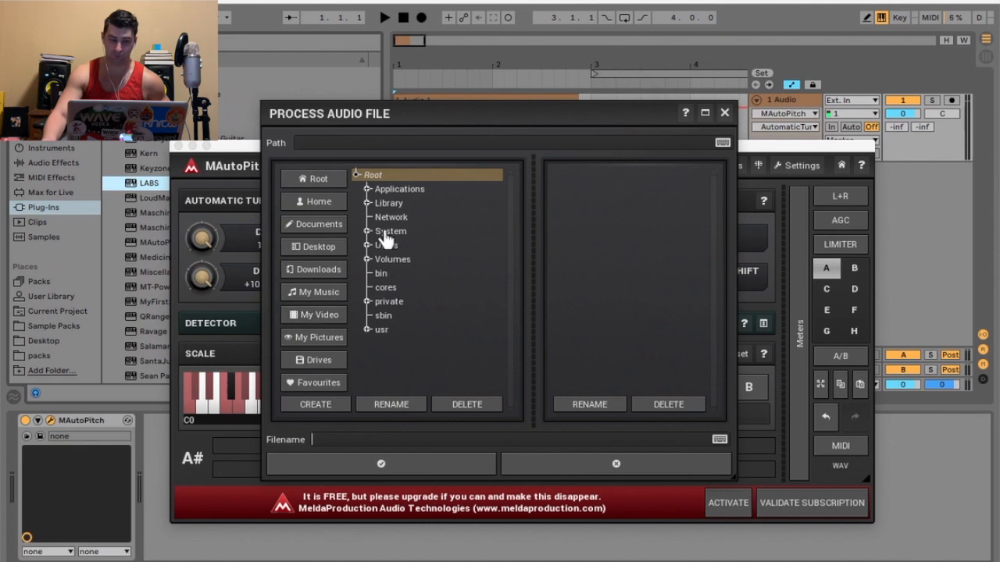
left_click(724, 113)
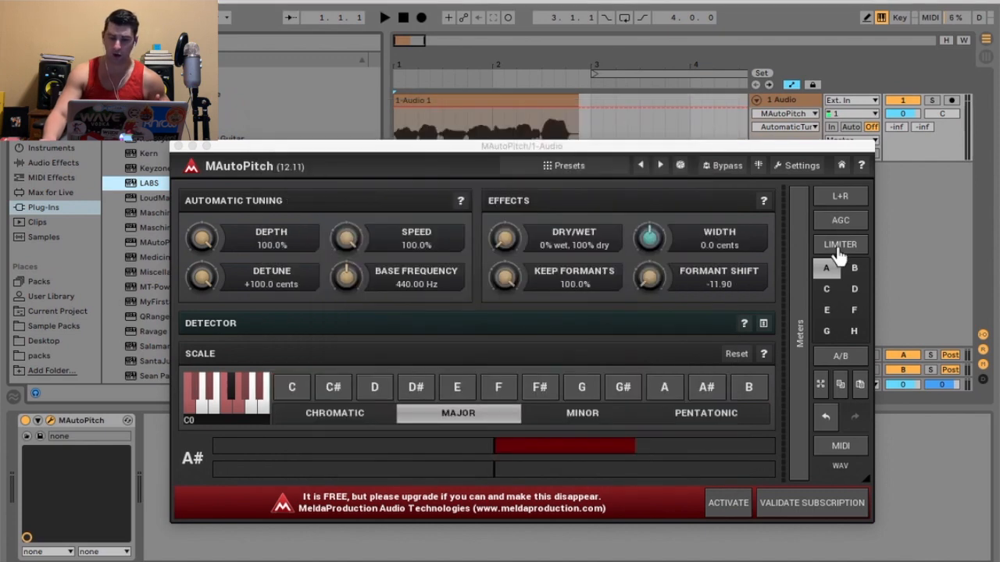
- Load the Doubler preset from the plug-in's presets and audition the vocal with it
left_click(578, 167)
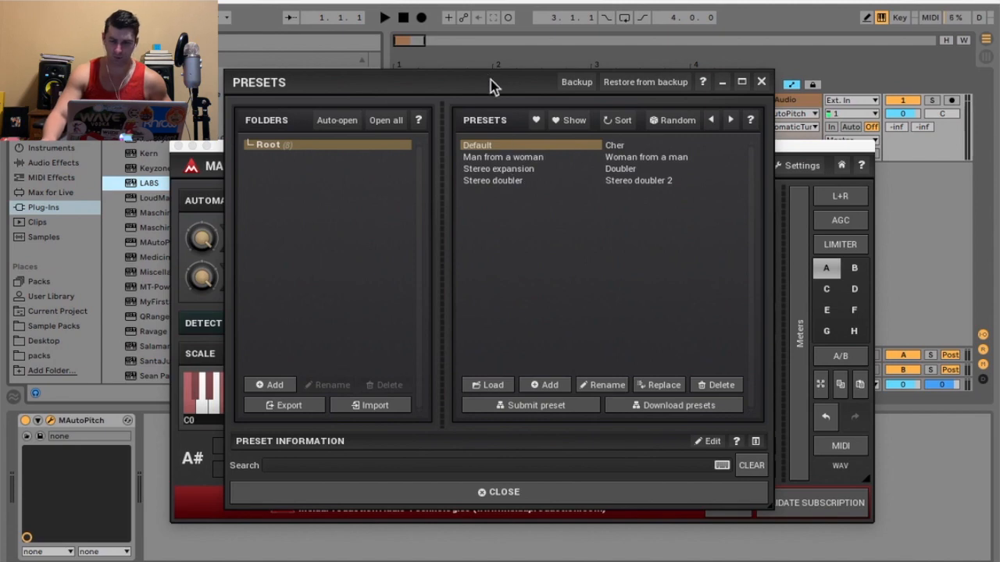
left_click_drag(492, 82, 421, 126)
left_click(560, 214)
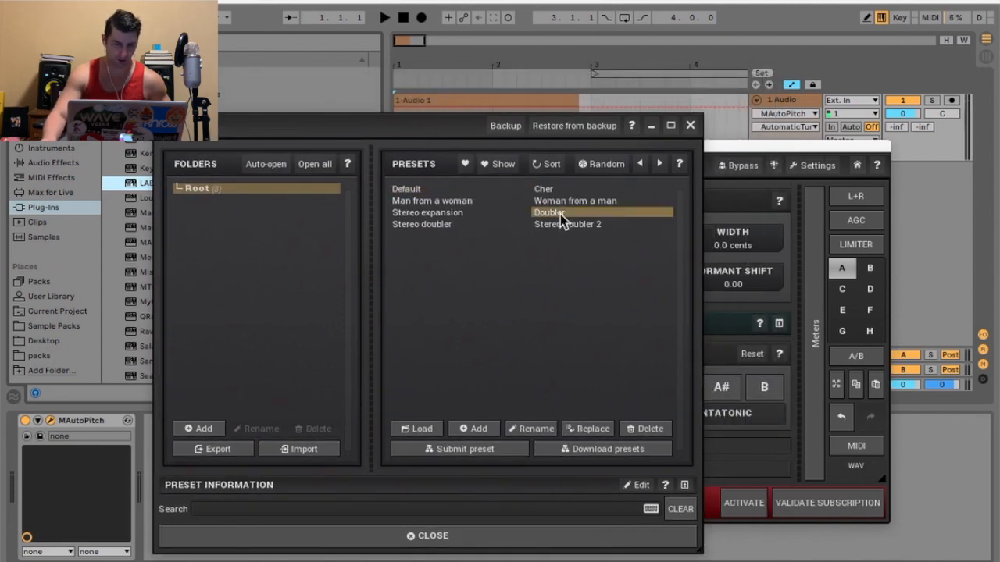
left_click(384, 17)
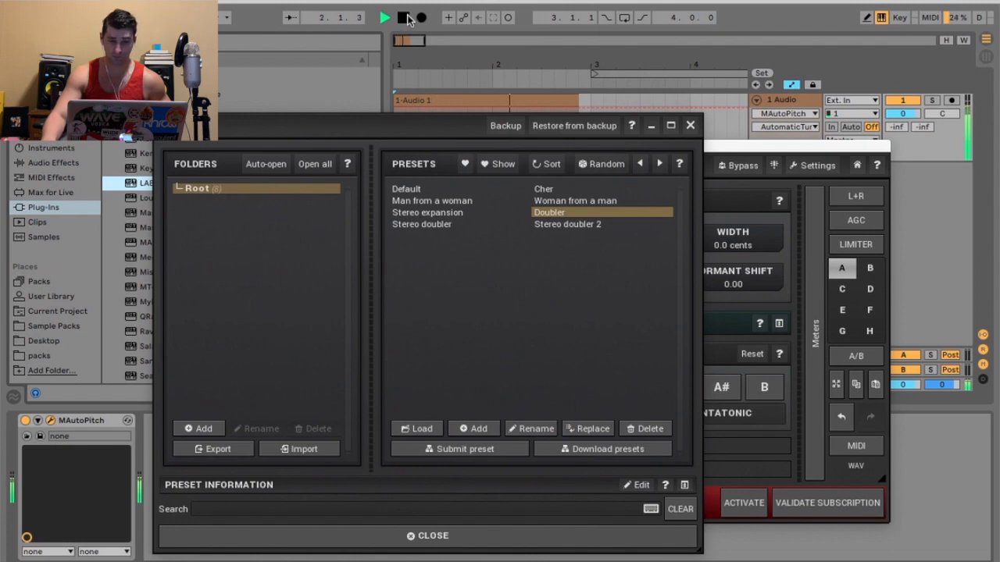
left_click(403, 17)
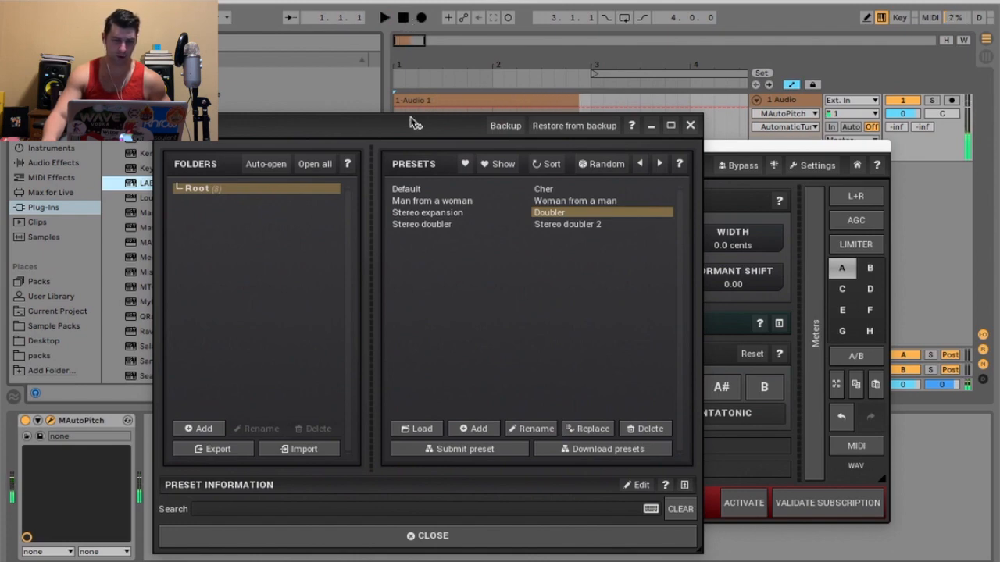
- Try the Woman from a man, Stereo expansion and Man from a woman presets, auditioning the vocal
left_click(568, 203)
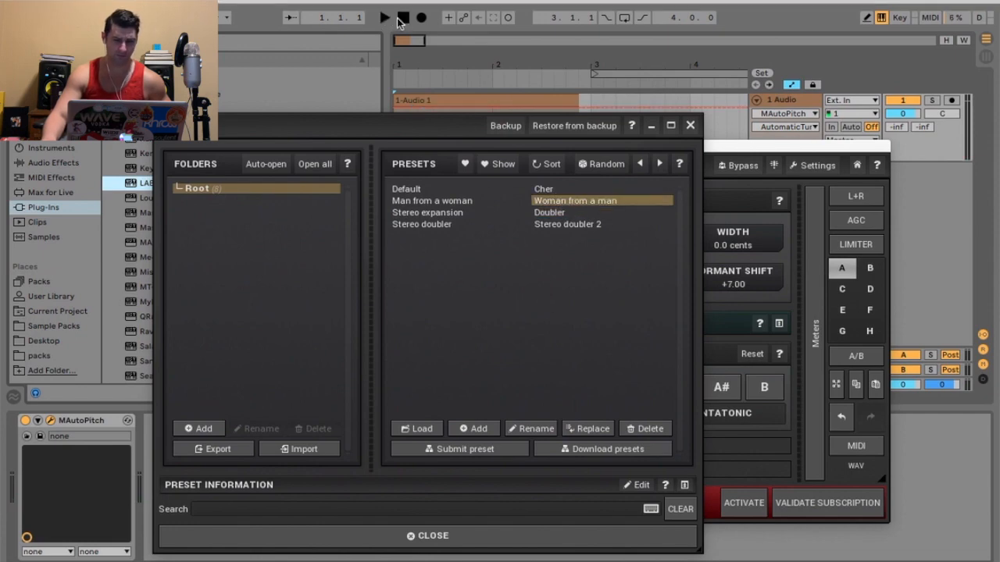
left_click(386, 19)
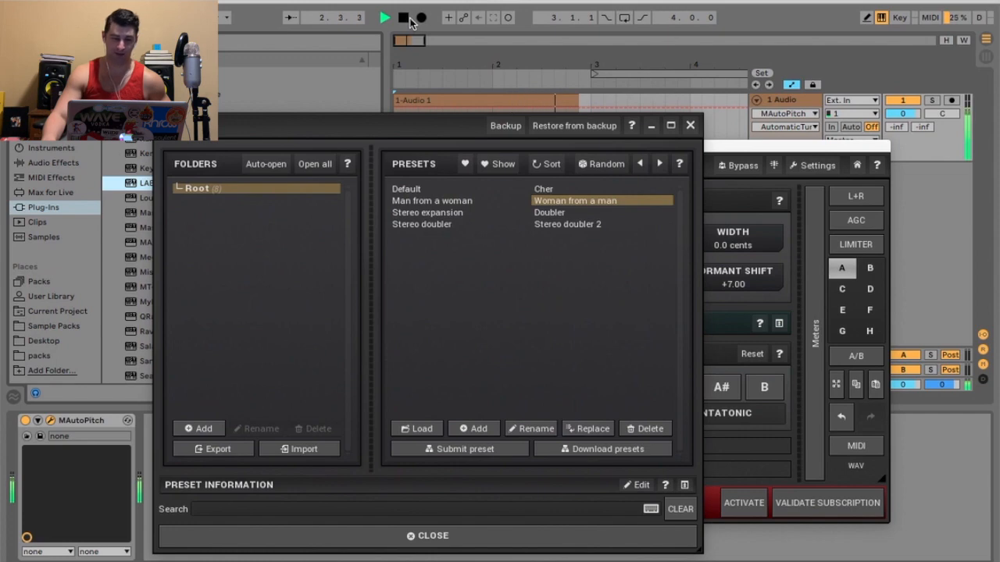
left_click(437, 213)
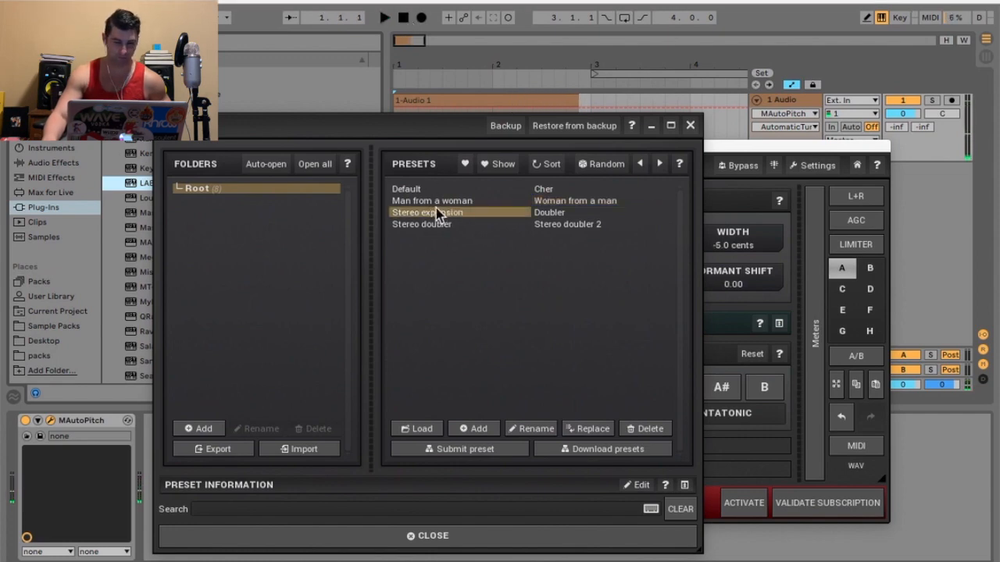
left_click(436, 204)
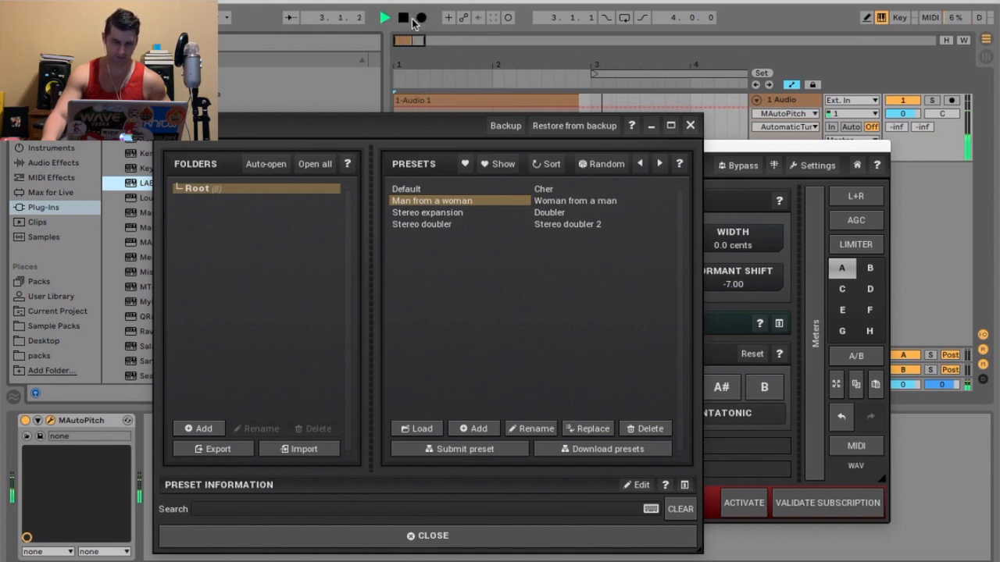
- Load the Cher preset, audition the vocal with it and close the presets window
left_click(550, 191)
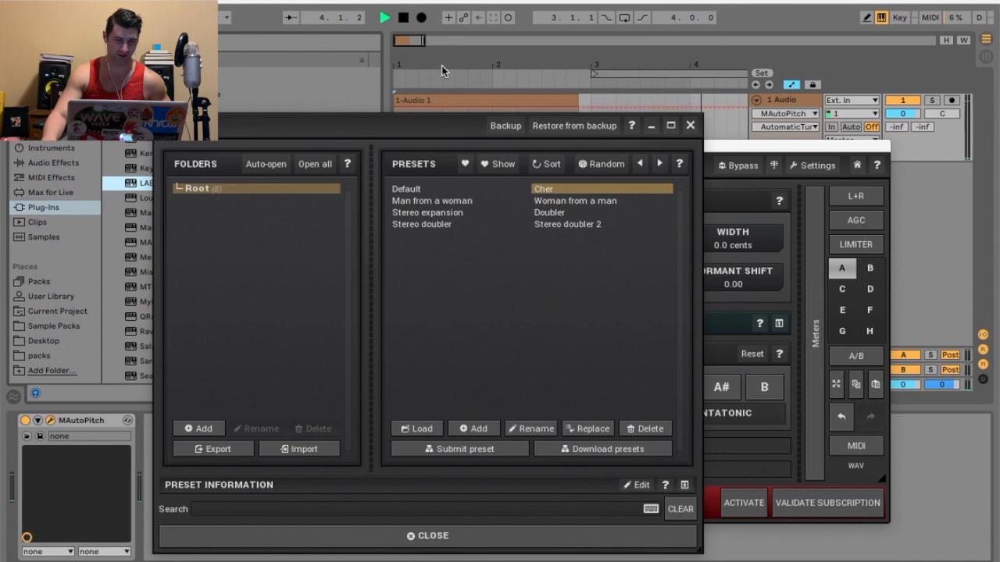
left_click(404, 20)
left_click(384, 18)
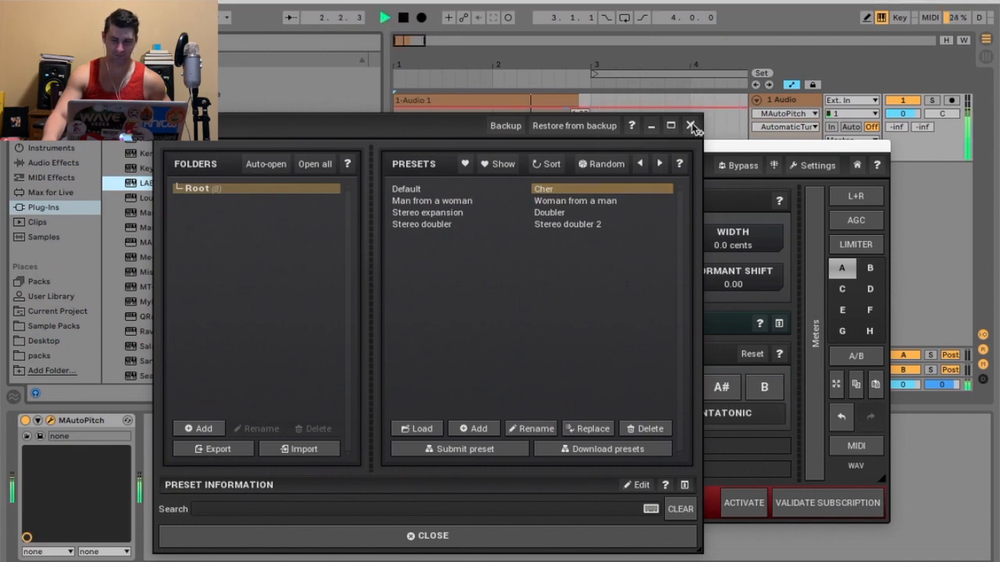
left_click(691, 126)
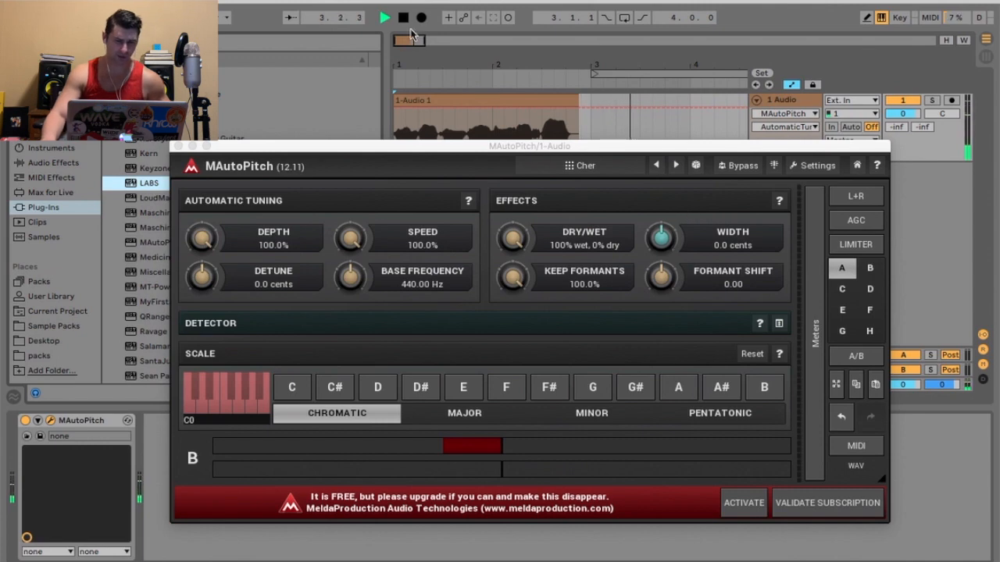
left_click(405, 23)
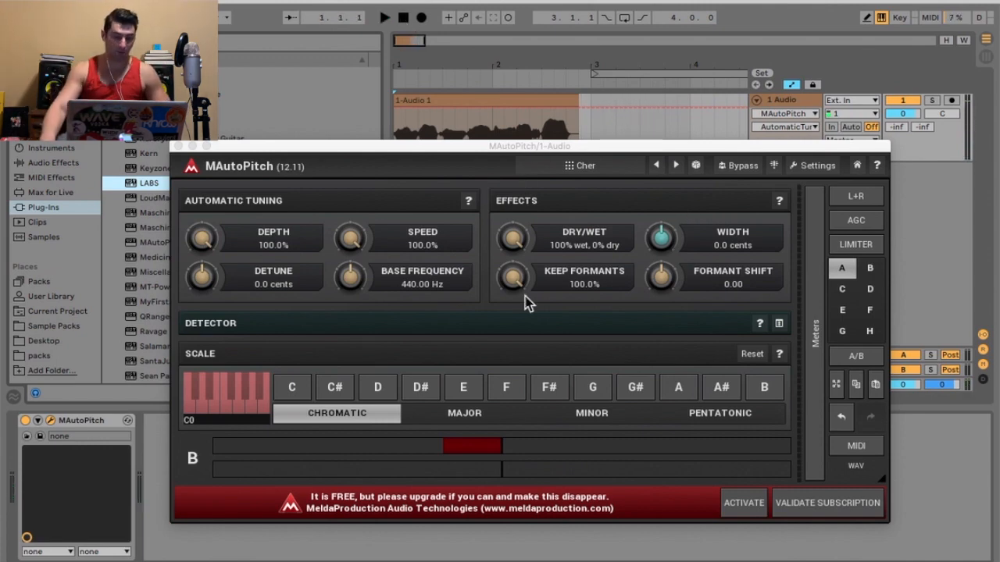
- Select the Major scale type, try C#, G# and F# as roots, and leave C as the only active white key
left_click(511, 440)
left_click(550, 416)
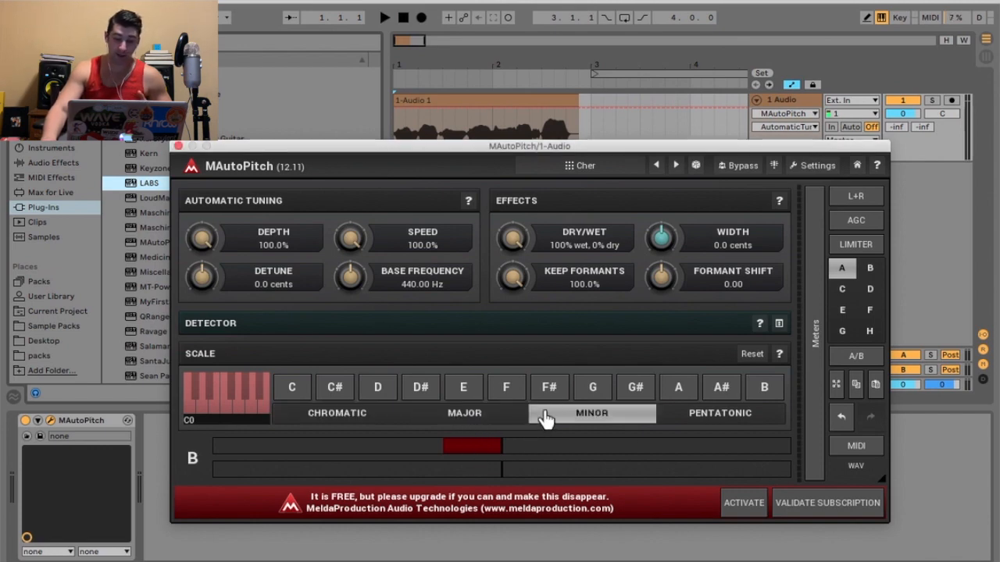
left_click(468, 414)
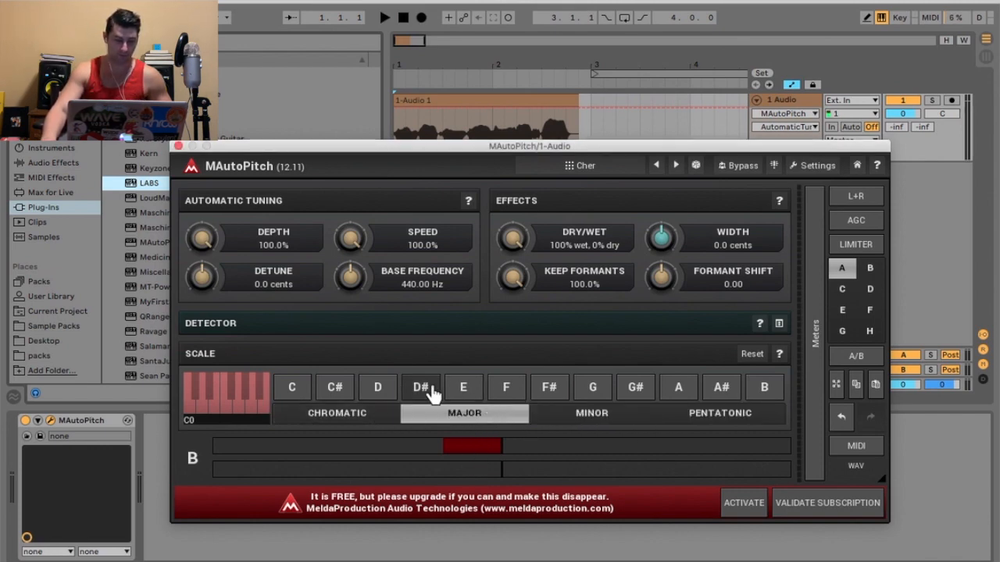
left_click(350, 395)
left_click(641, 389)
left_click(552, 394)
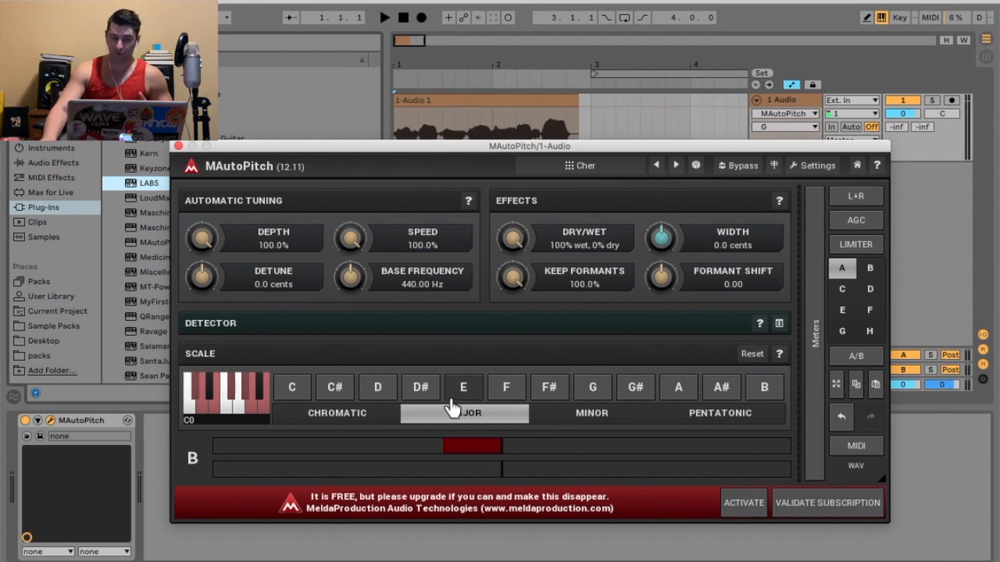
left_click(230, 410)
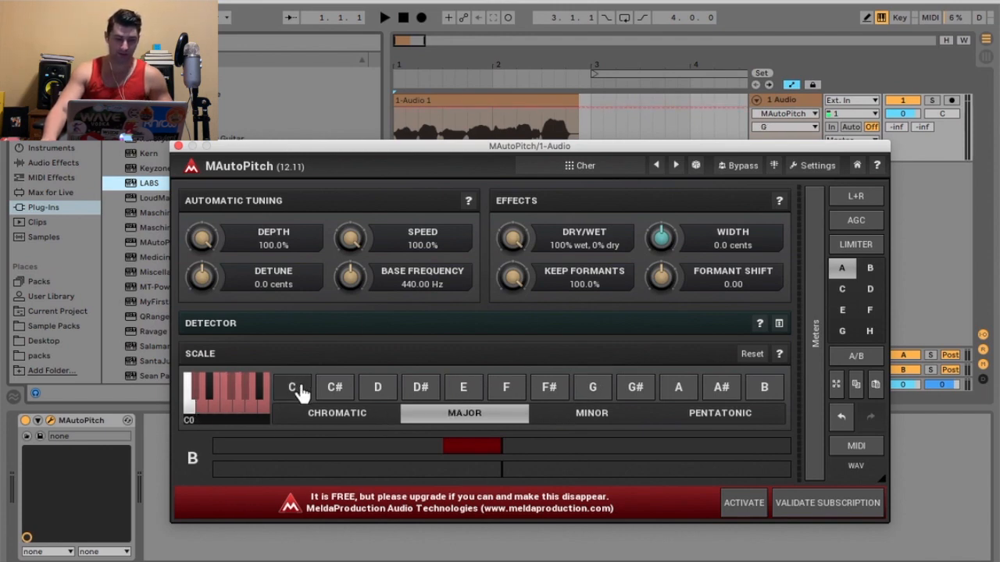
- Audition the vocal from the start with the restricted Major scale, then stop playback
left_click(387, 18)
left_click(384, 17)
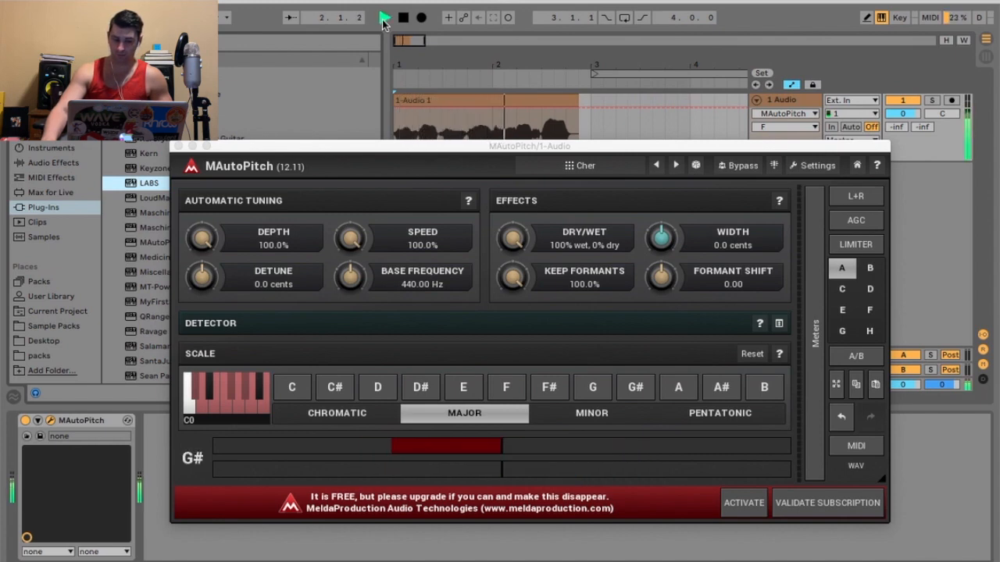
left_click(403, 18)
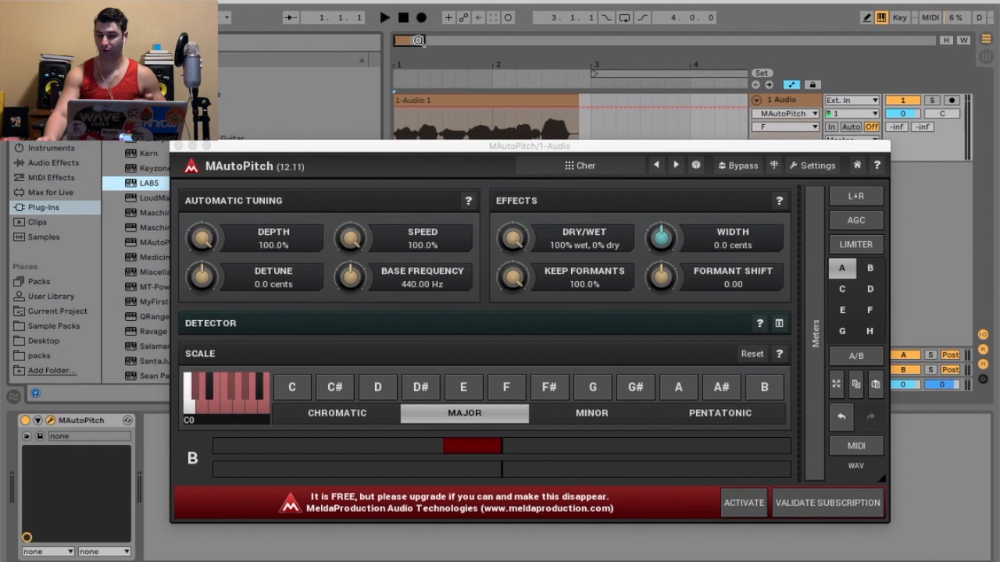
- Show the plug-in's meters, watch the vocal on the time graph, and return to the In, Out and Width meters
left_click(816, 293)
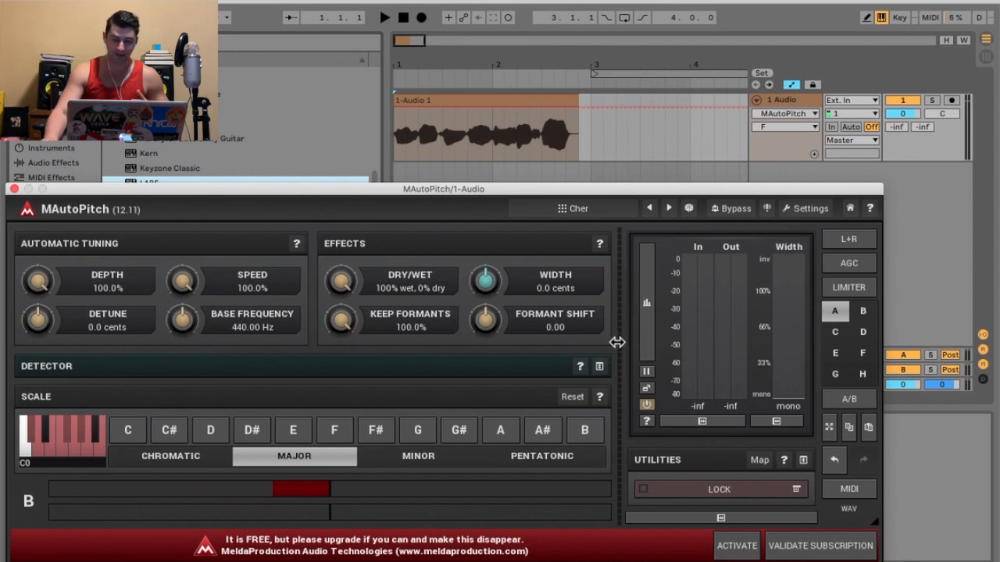
left_click(646, 306)
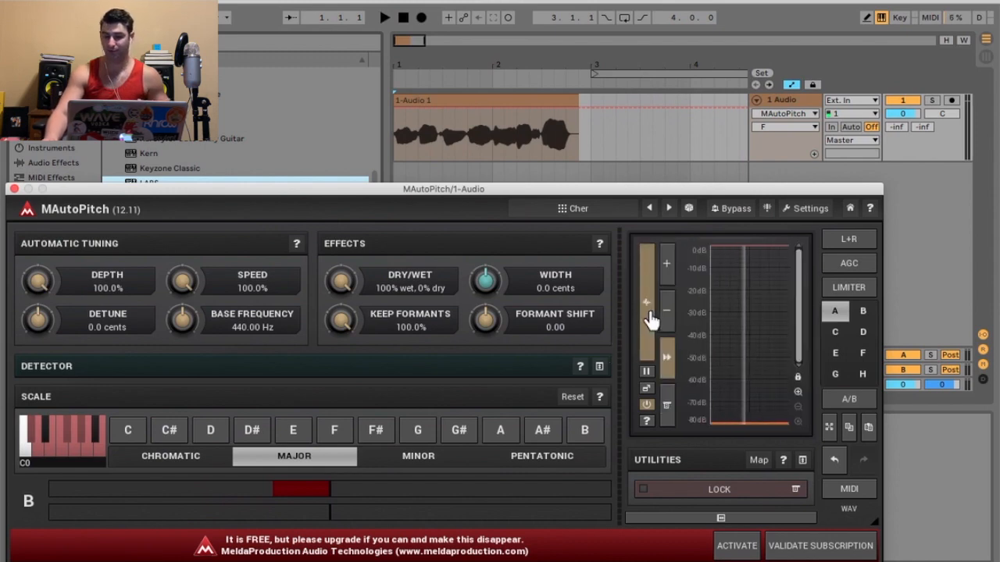
left_click(384, 17)
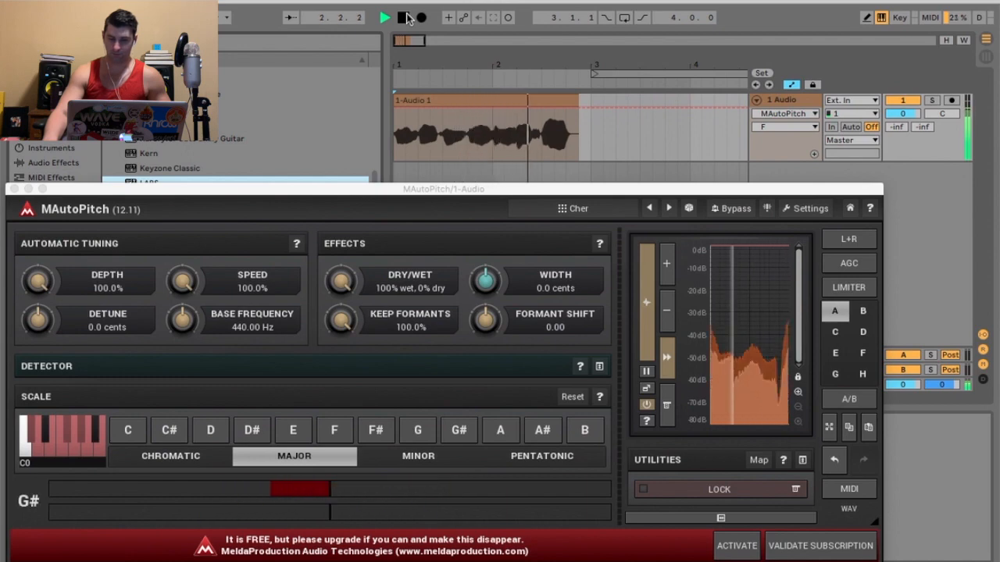
left_click(646, 332)
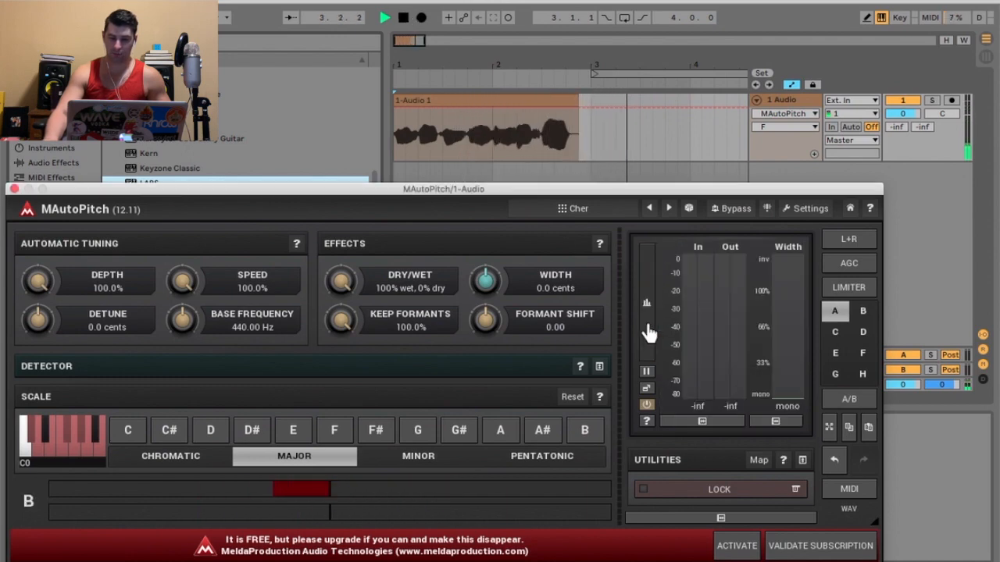
left_click(403, 17)
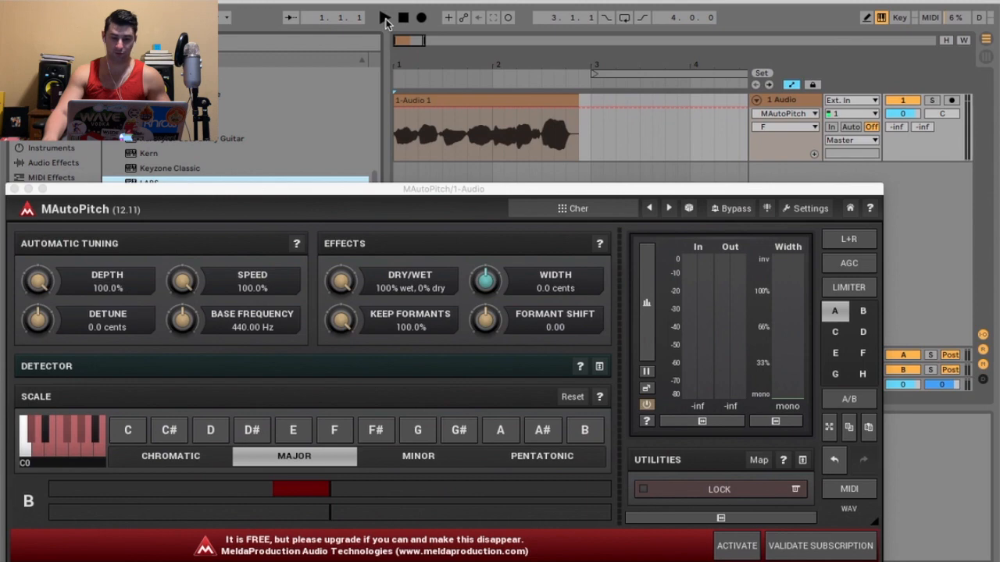
- Watch the level meters during playback, set Width to +100.0 cents and audition the vocal again
left_click(384, 18)
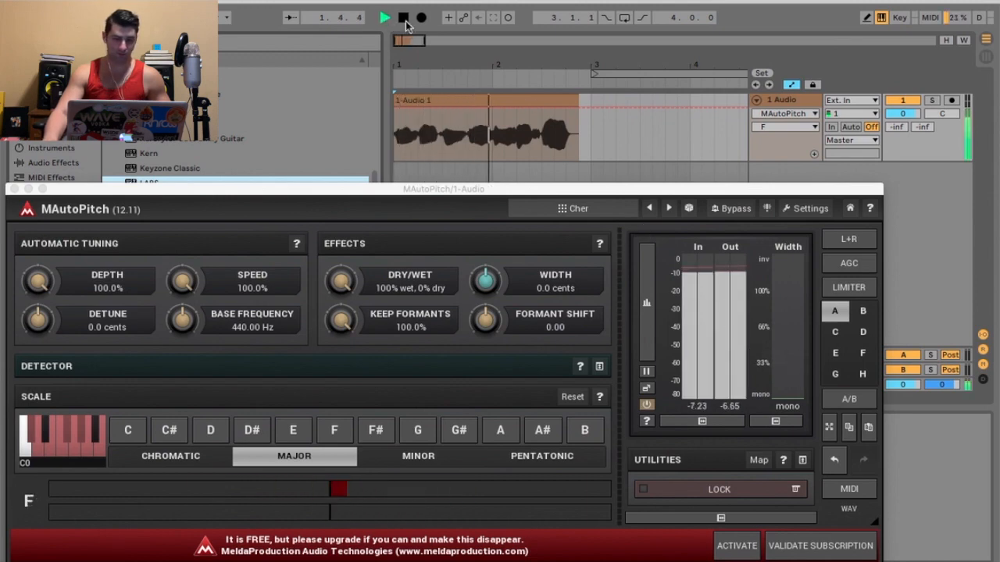
left_click(403, 19)
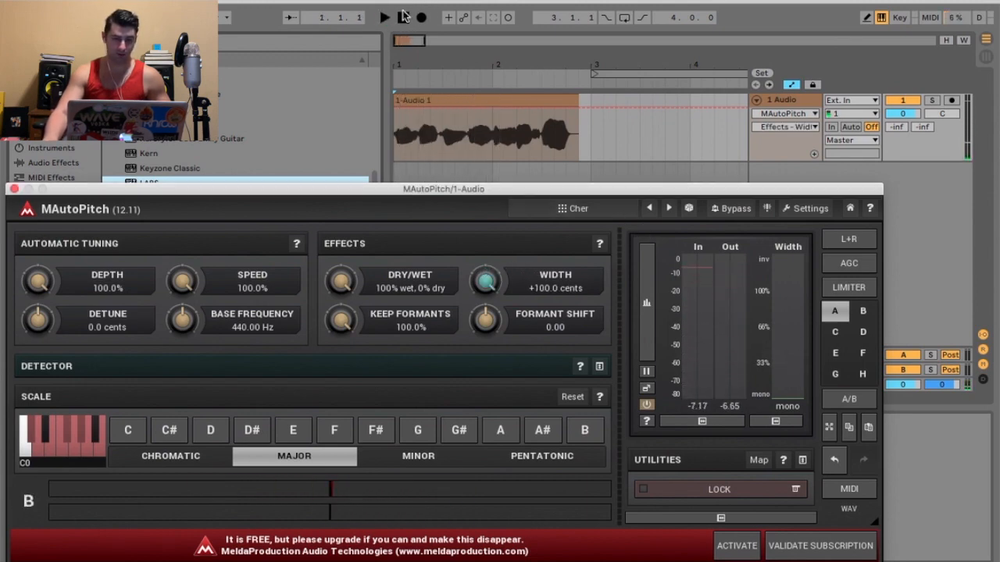
left_click(385, 18)
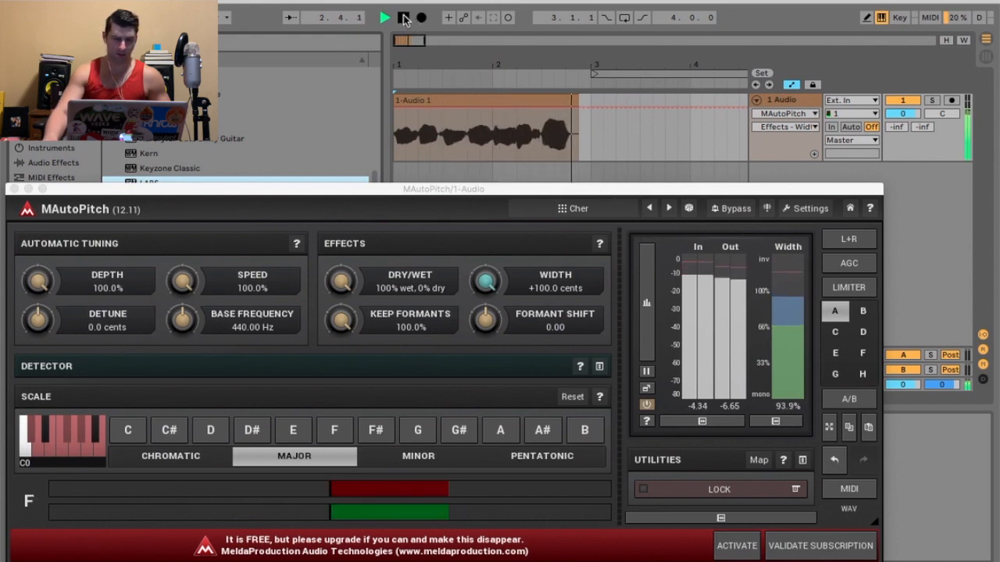
key("space")
- Set Formant Shift to +12.00 and audition the vocal with it
left_click_drag(454, 192, 481, 188)
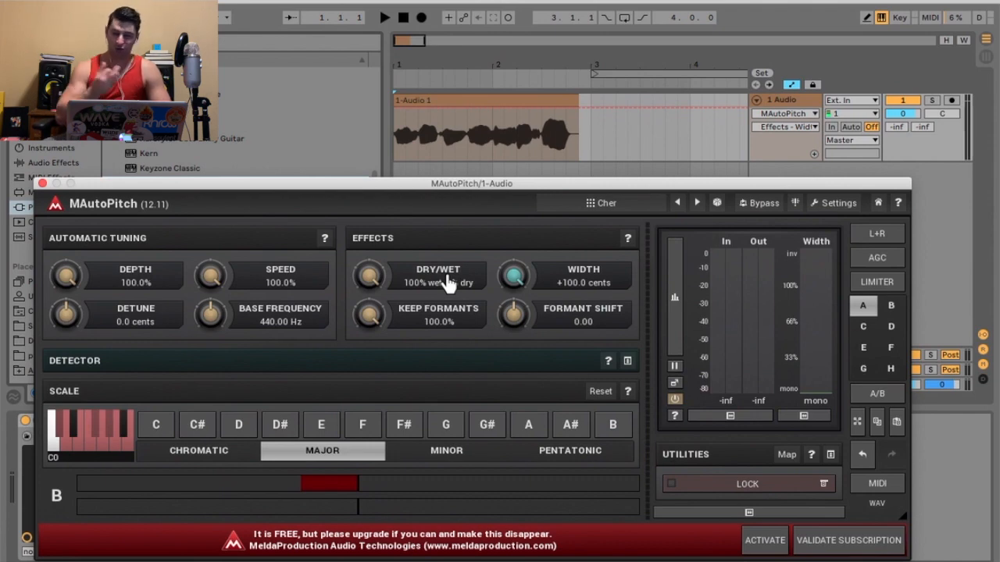
left_click_drag(496, 307, 499, 250)
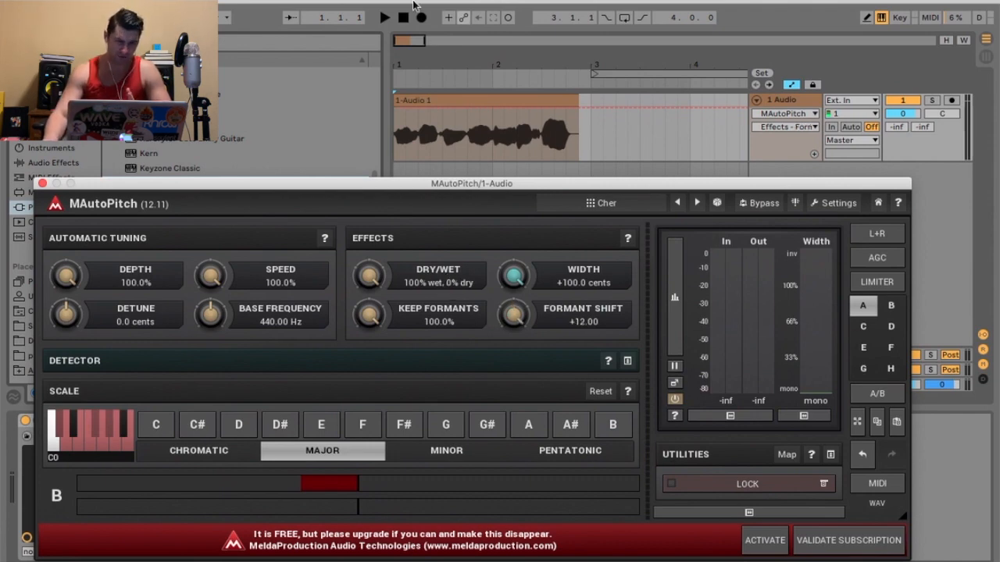
left_click(384, 17)
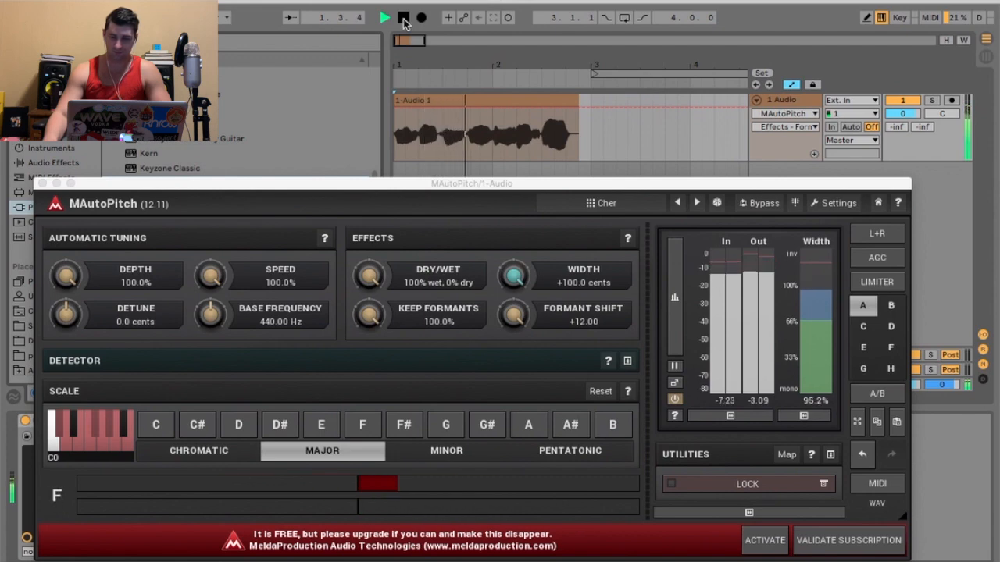